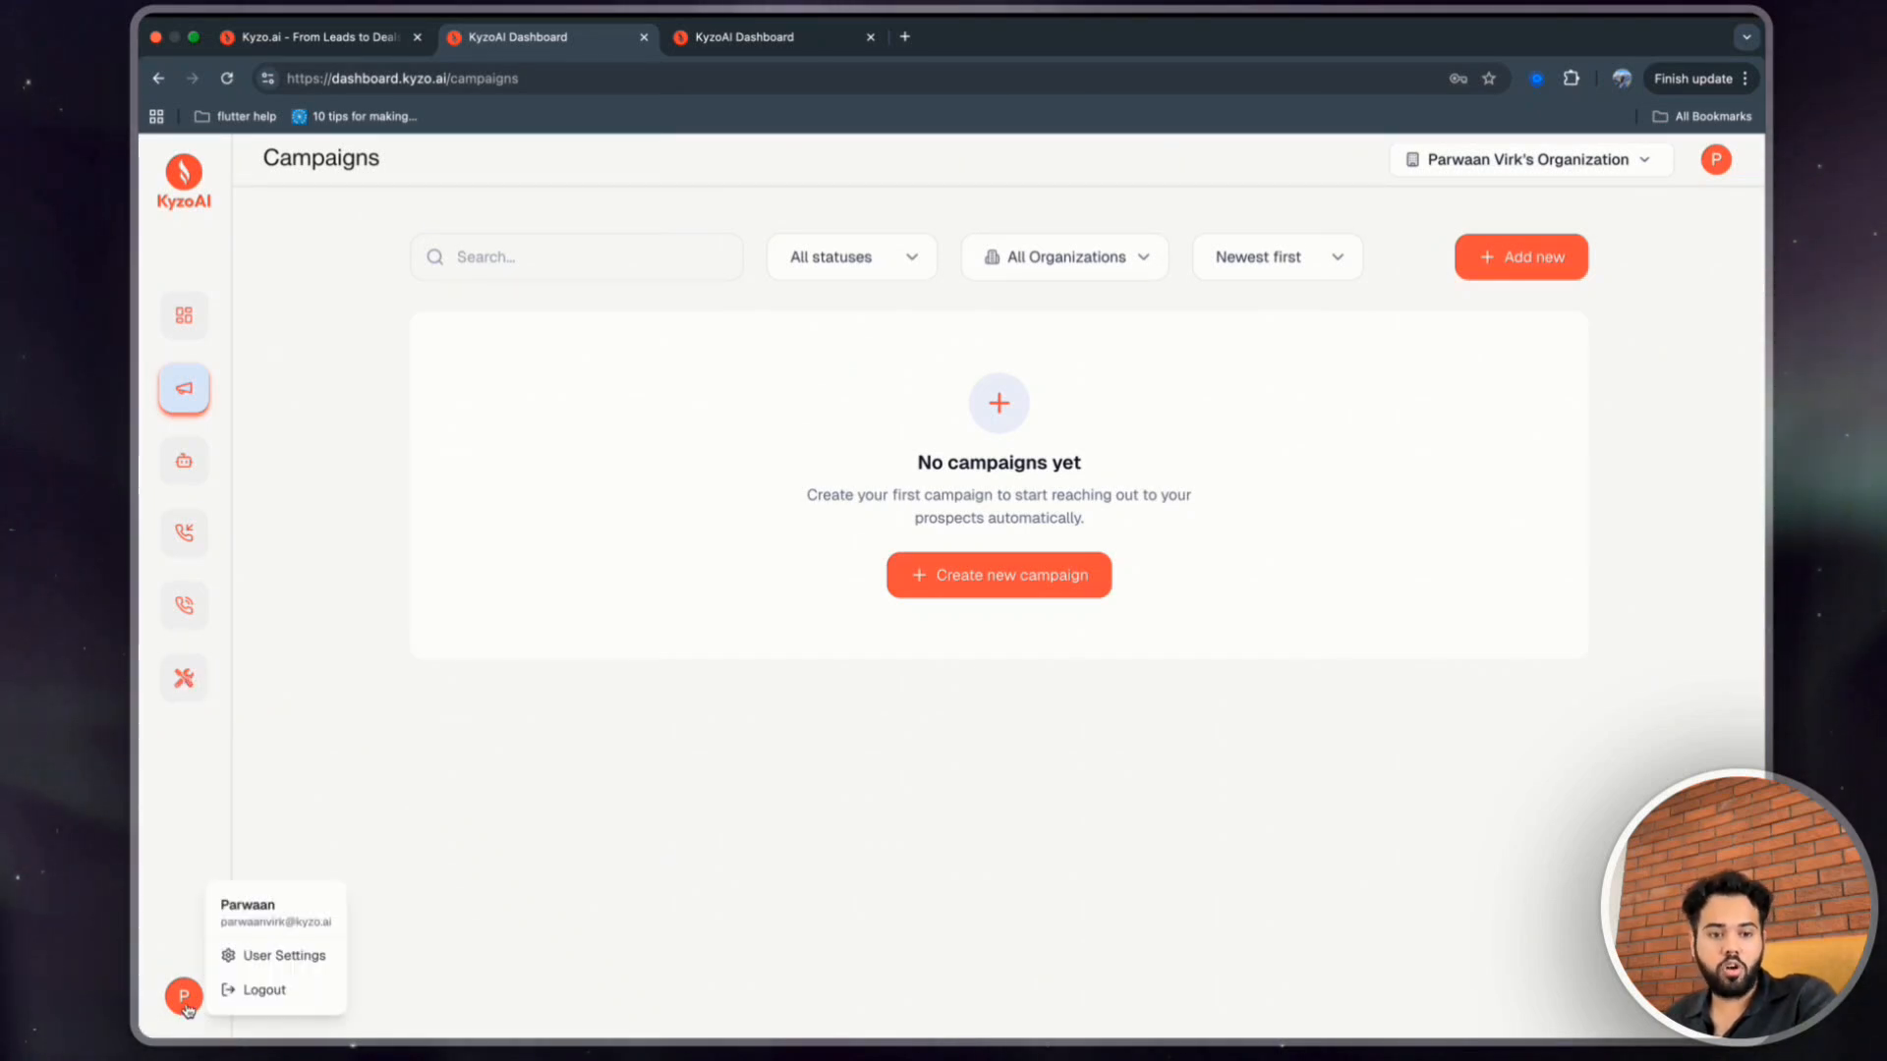
Look over the account settings, dashboard and organization switcher before returning to campaigns.
{"action": "left_click", "coordinate": [279, 957]}
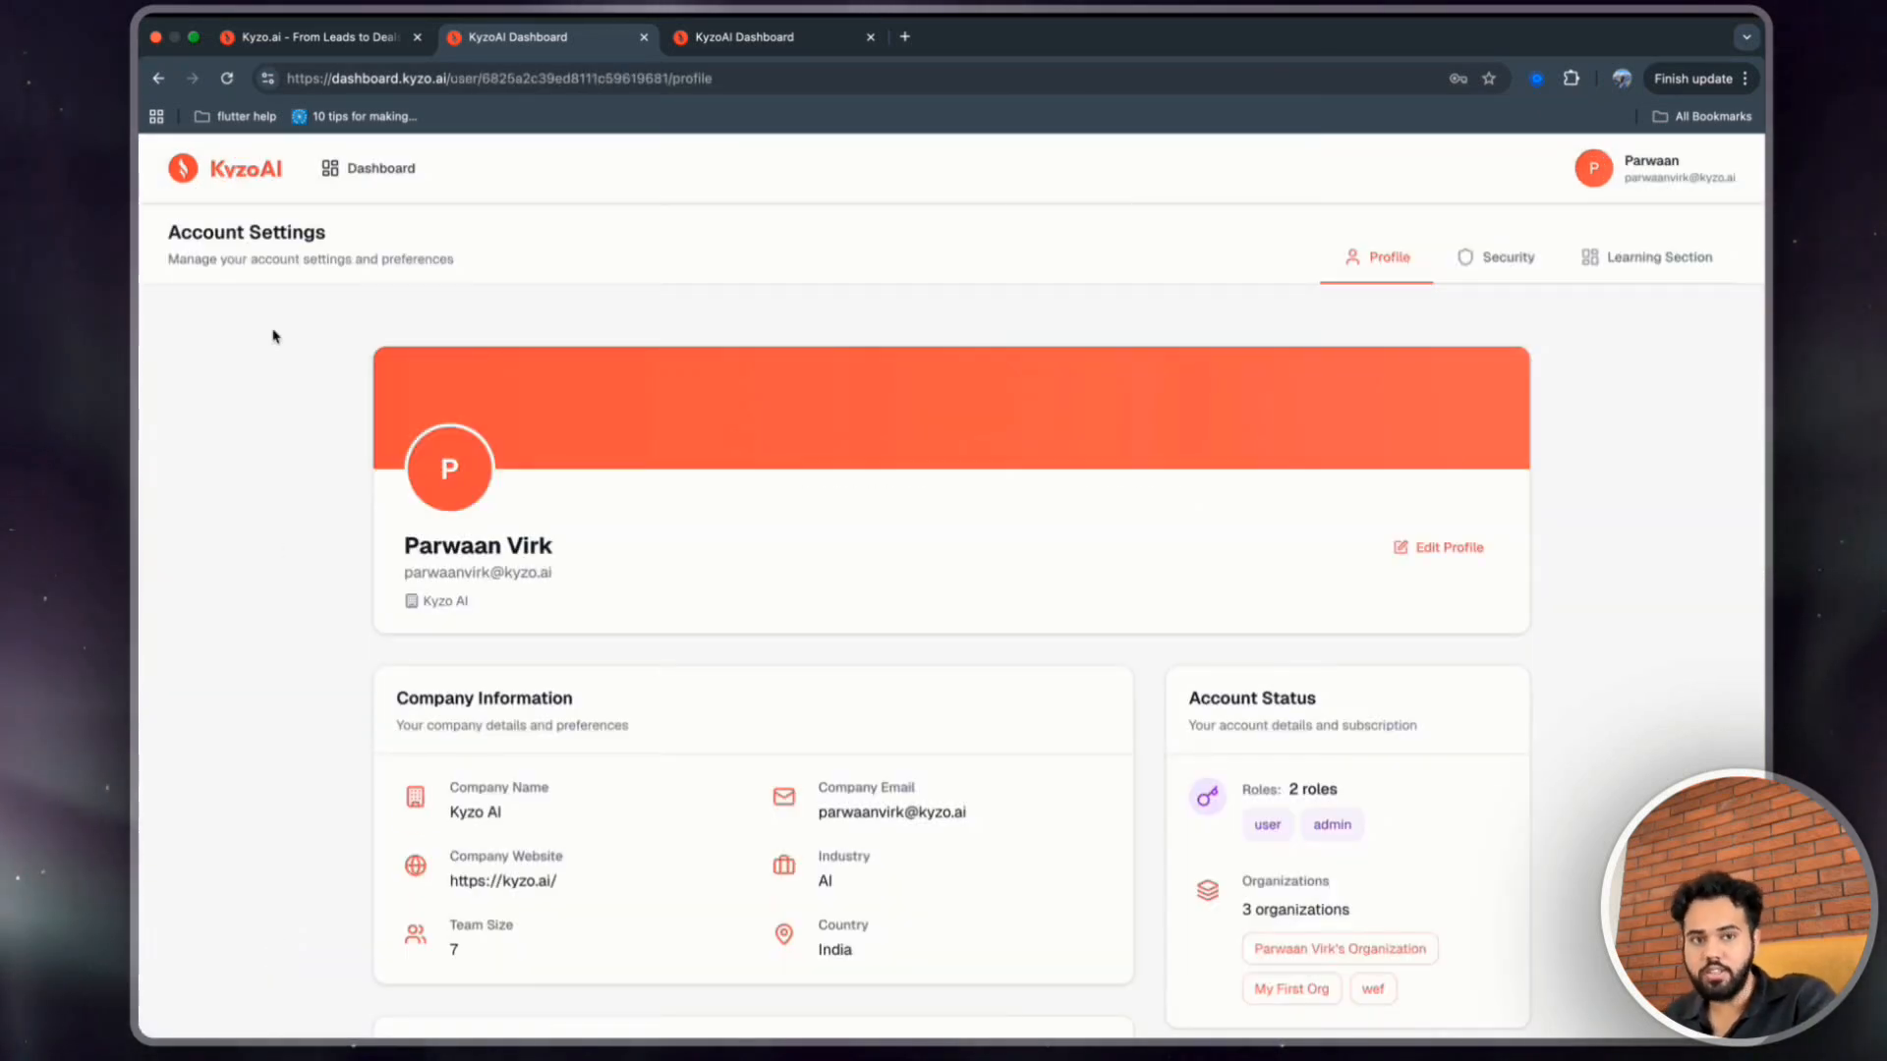
{"action": "left_click", "coordinate": [335, 181]}
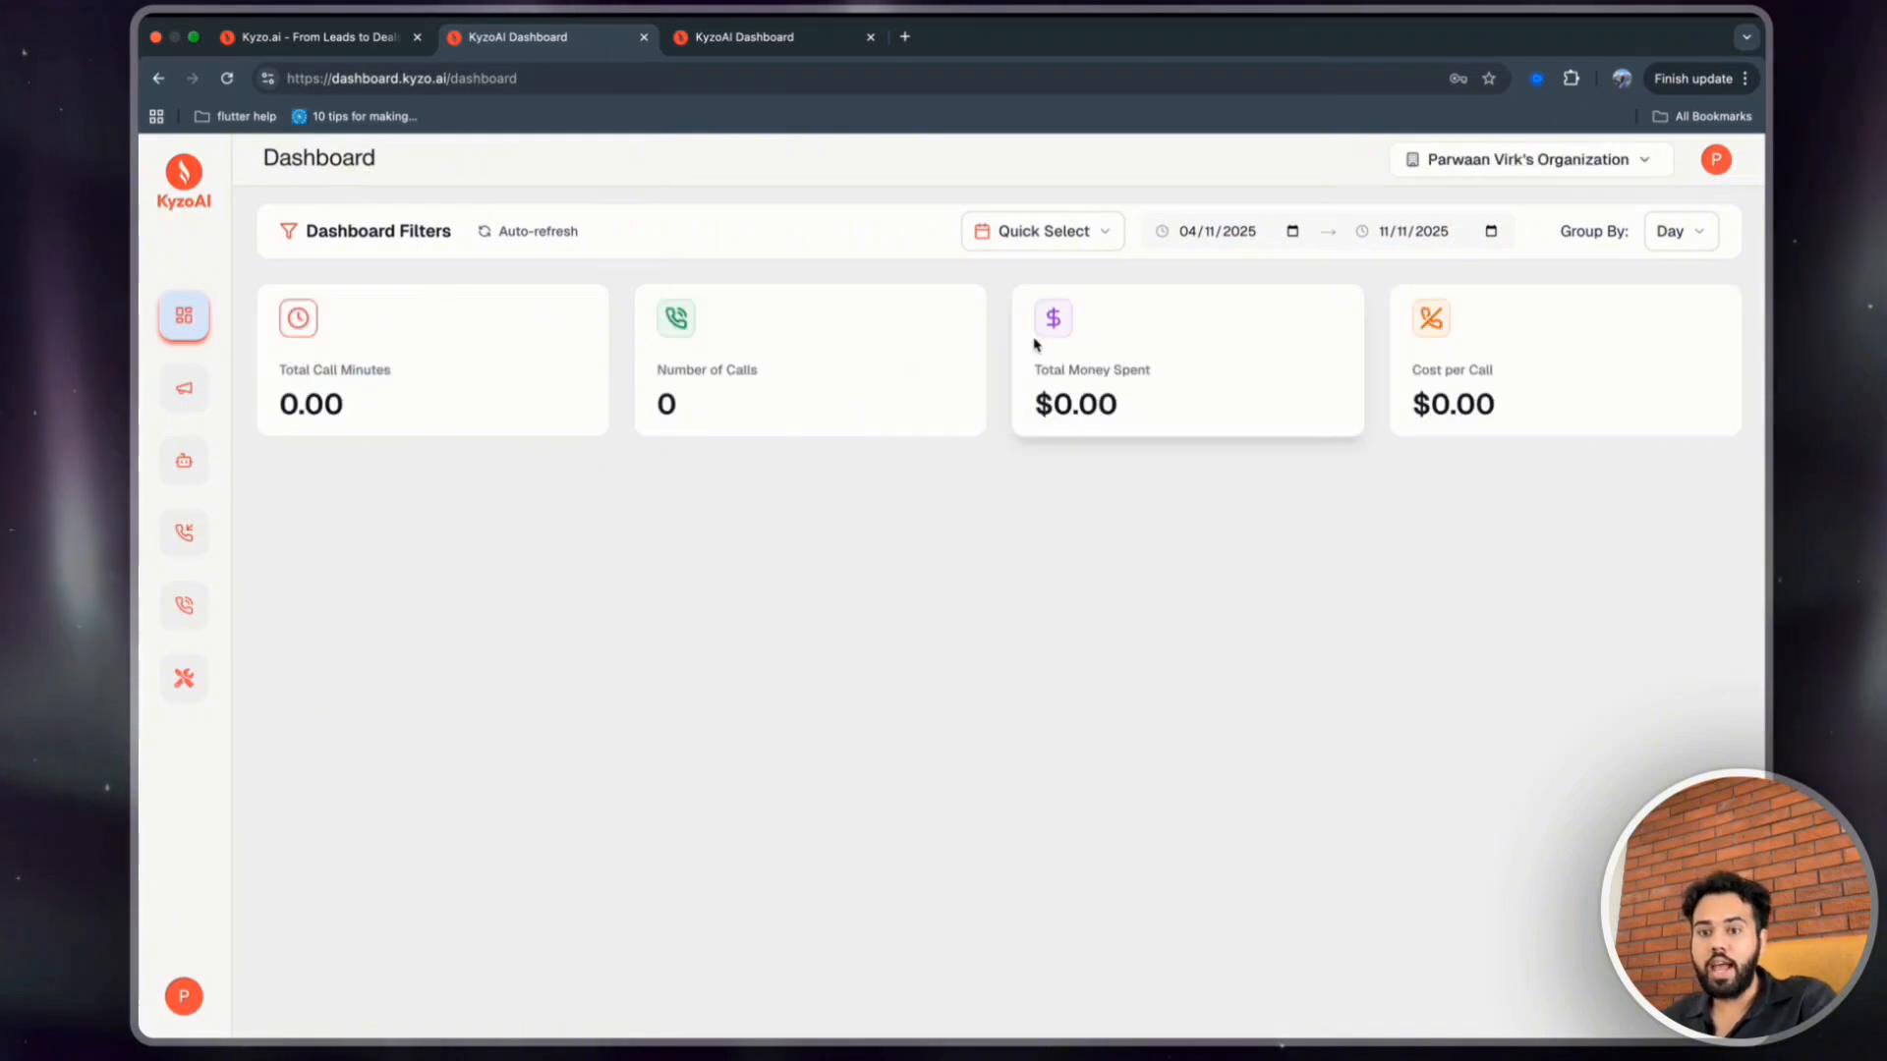
{"action": "left_click", "coordinate": [1543, 162]}
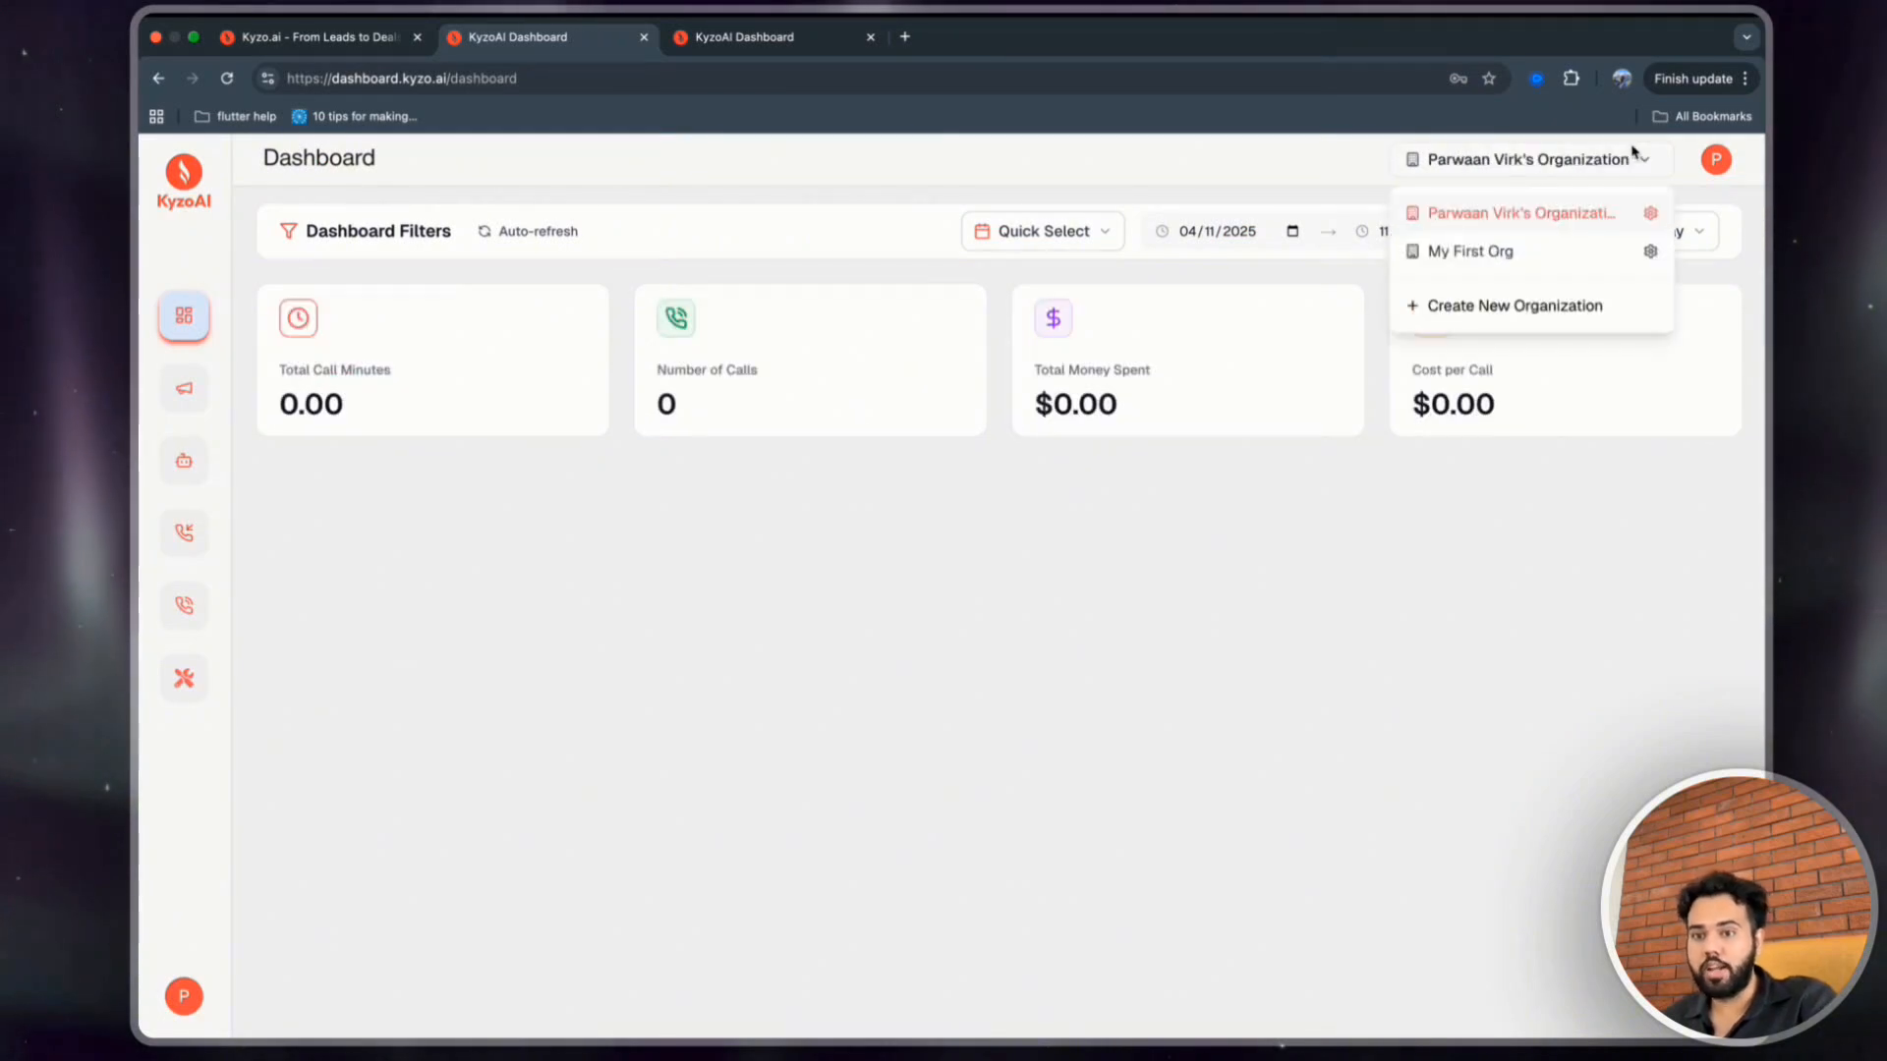
{"action": "left_click", "coordinate": [1651, 215]}
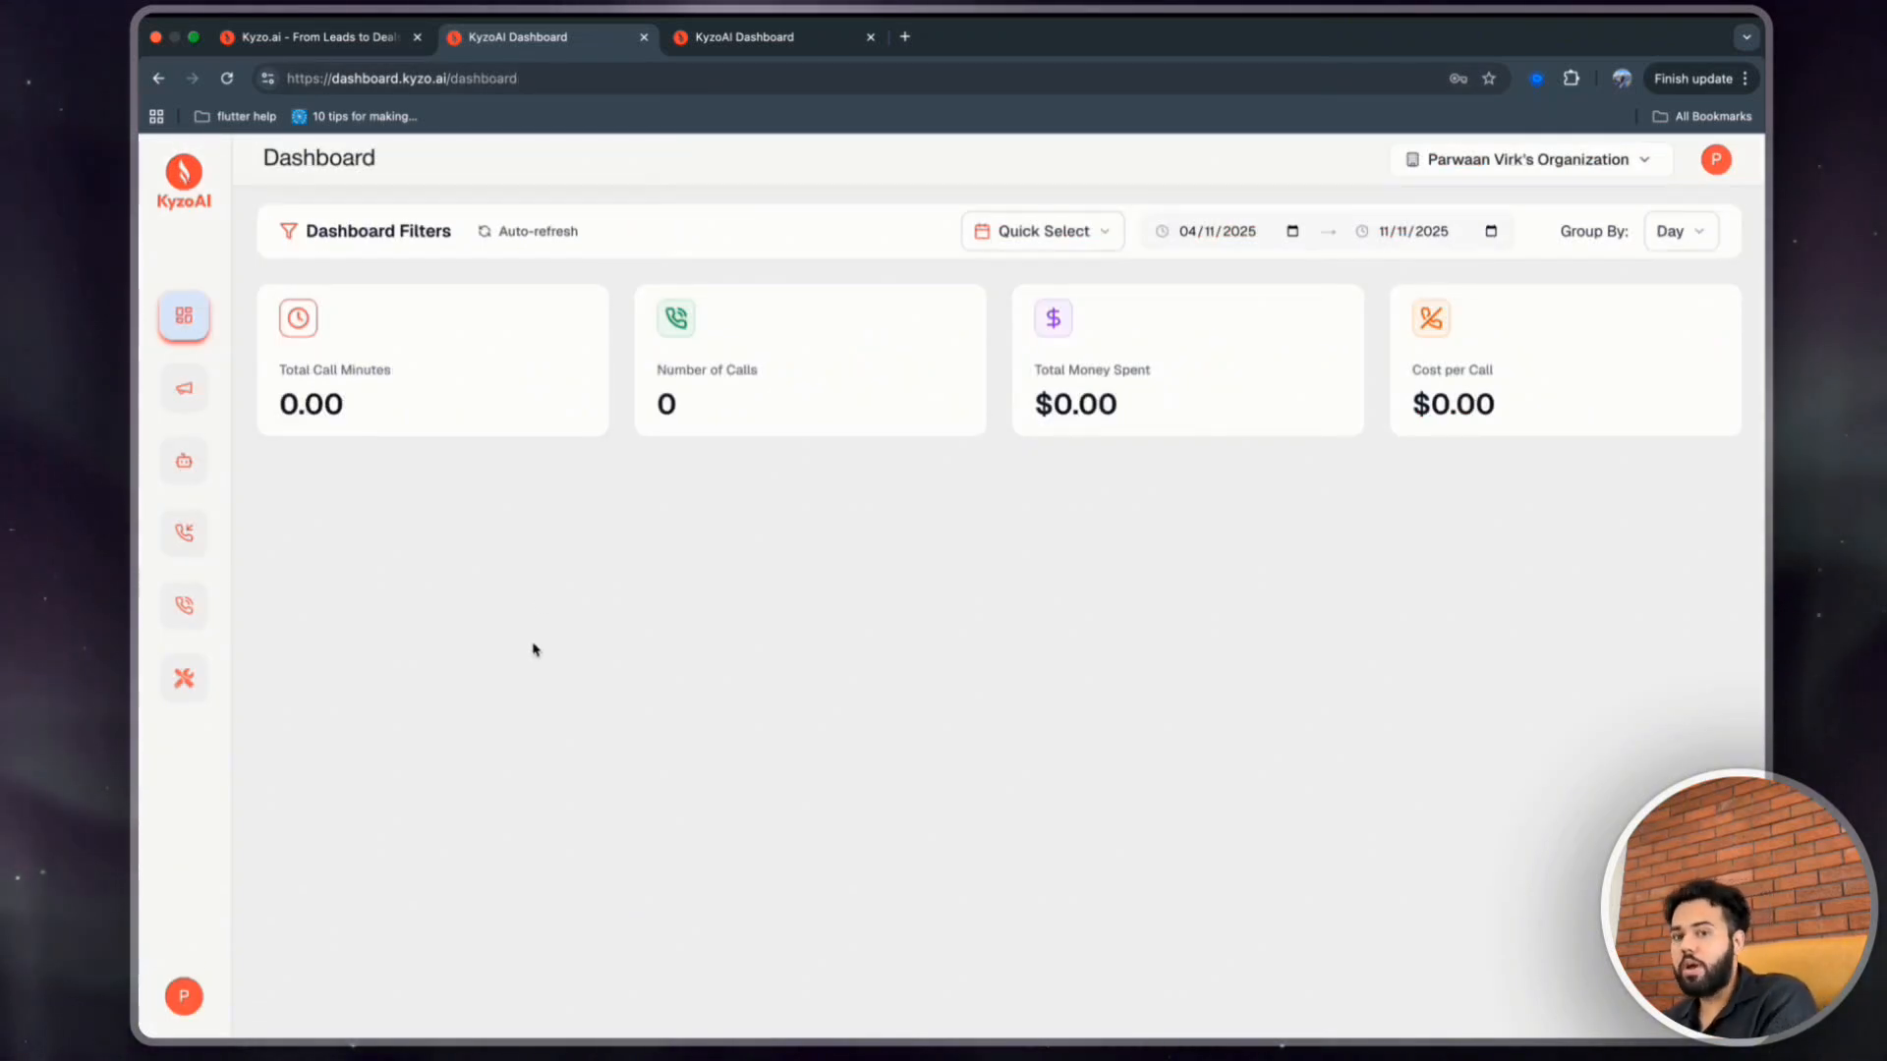
{"action": "left_click", "coordinate": [190, 406]}
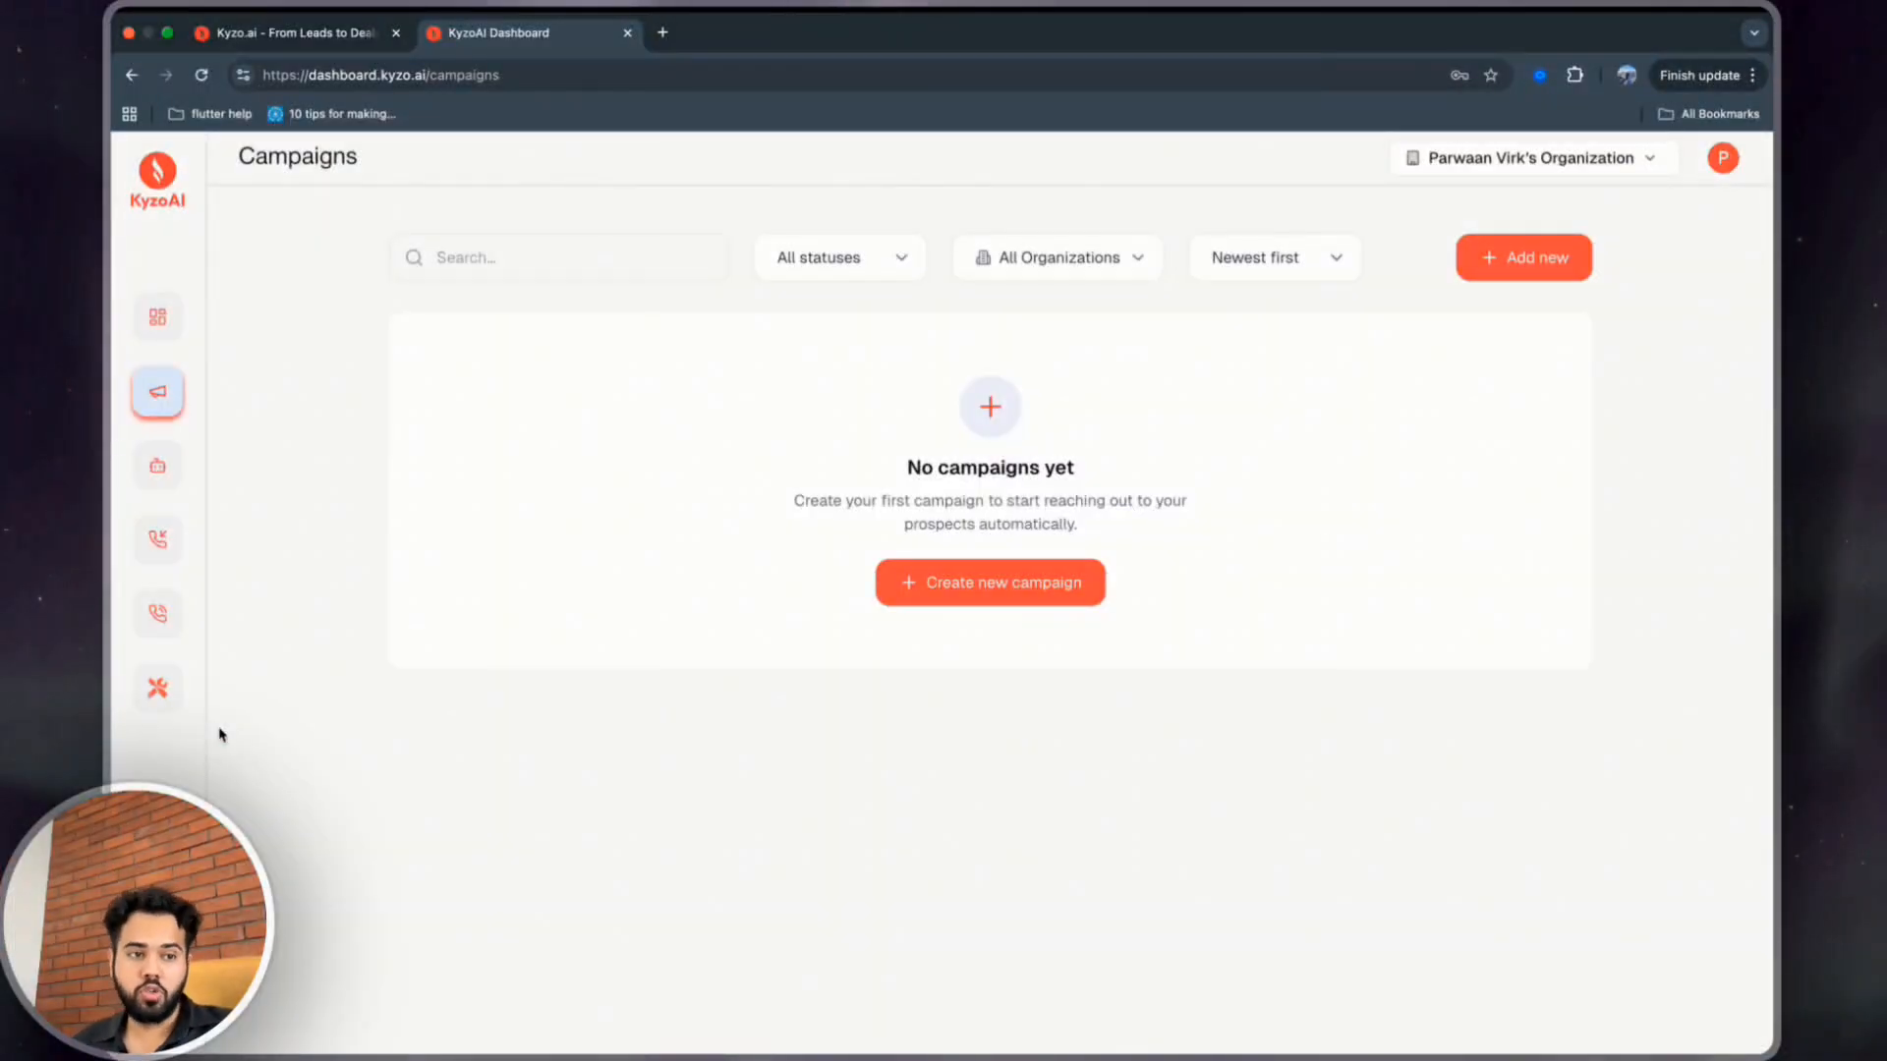
Create a new campaign named My First Campaign.
{"action": "left_click", "coordinate": [918, 587]}
{"action": "left_click", "coordinate": [869, 543]}
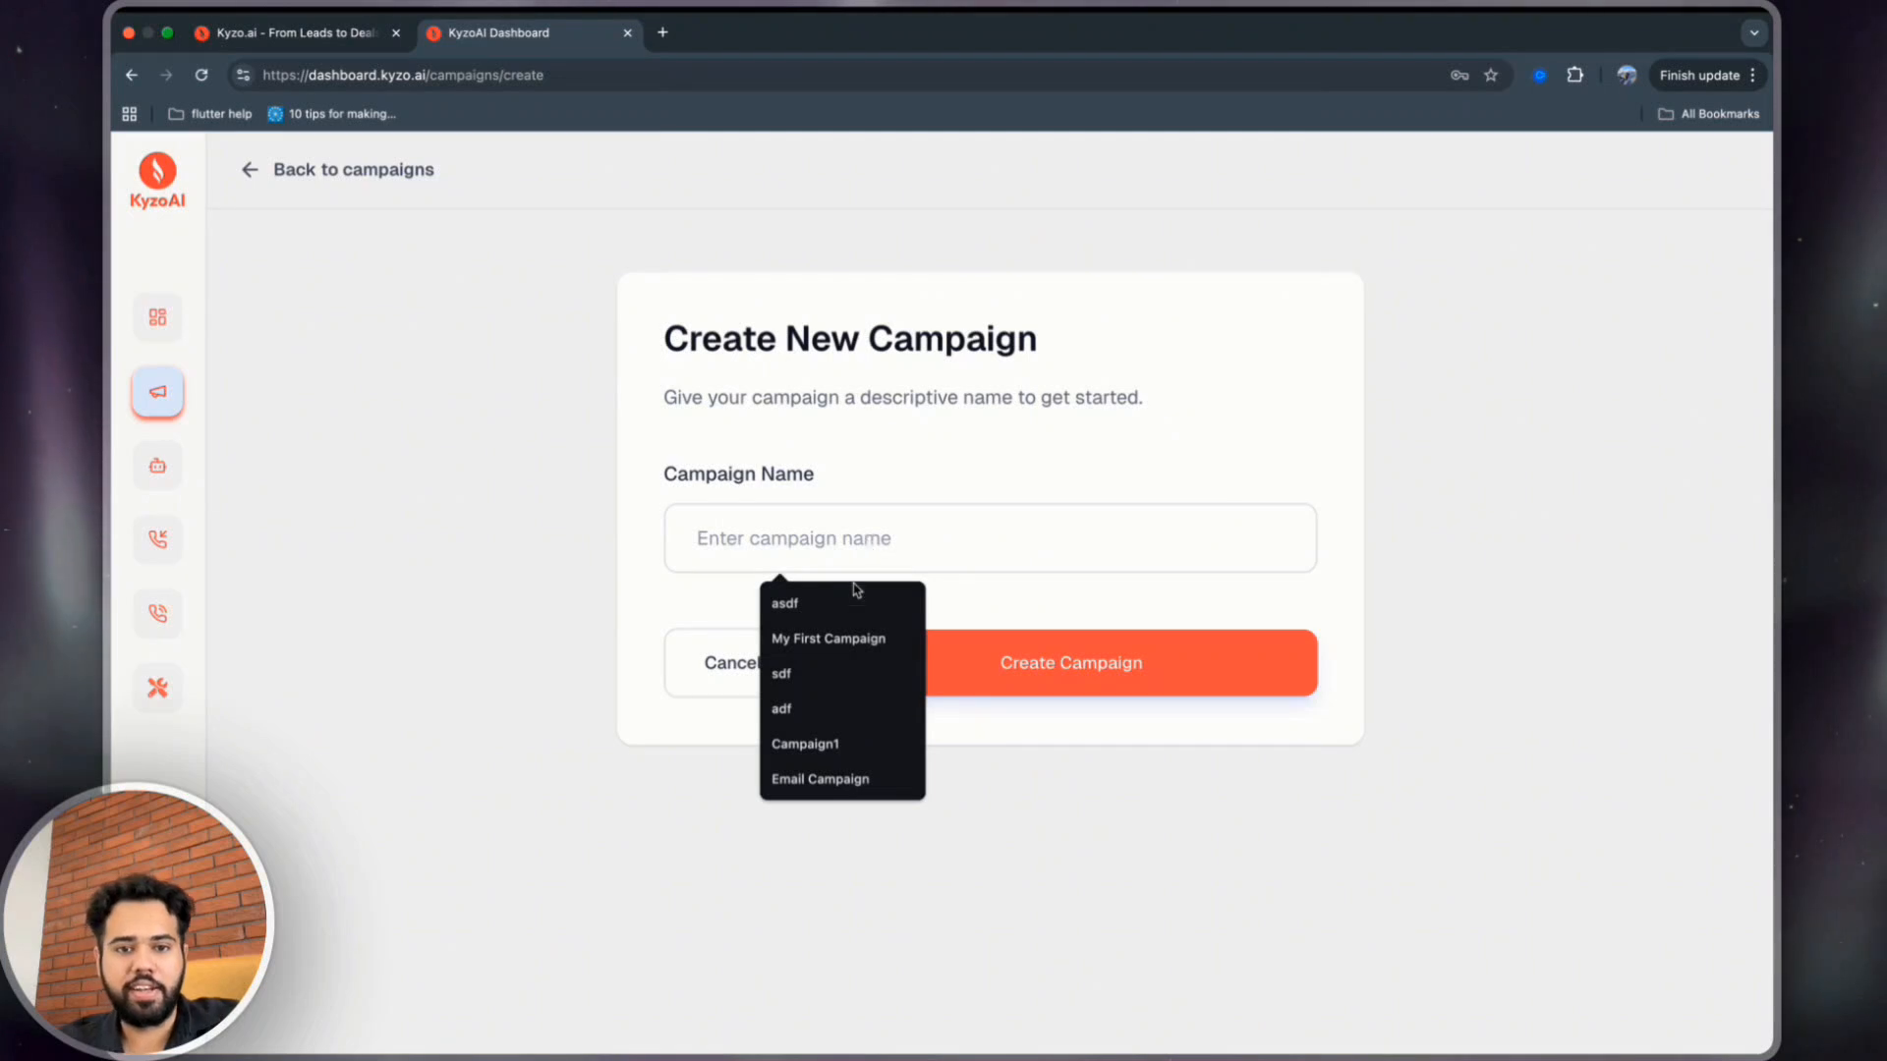
{"action": "left_click", "coordinate": [868, 636]}
{"action": "left_click", "coordinate": [960, 661]}
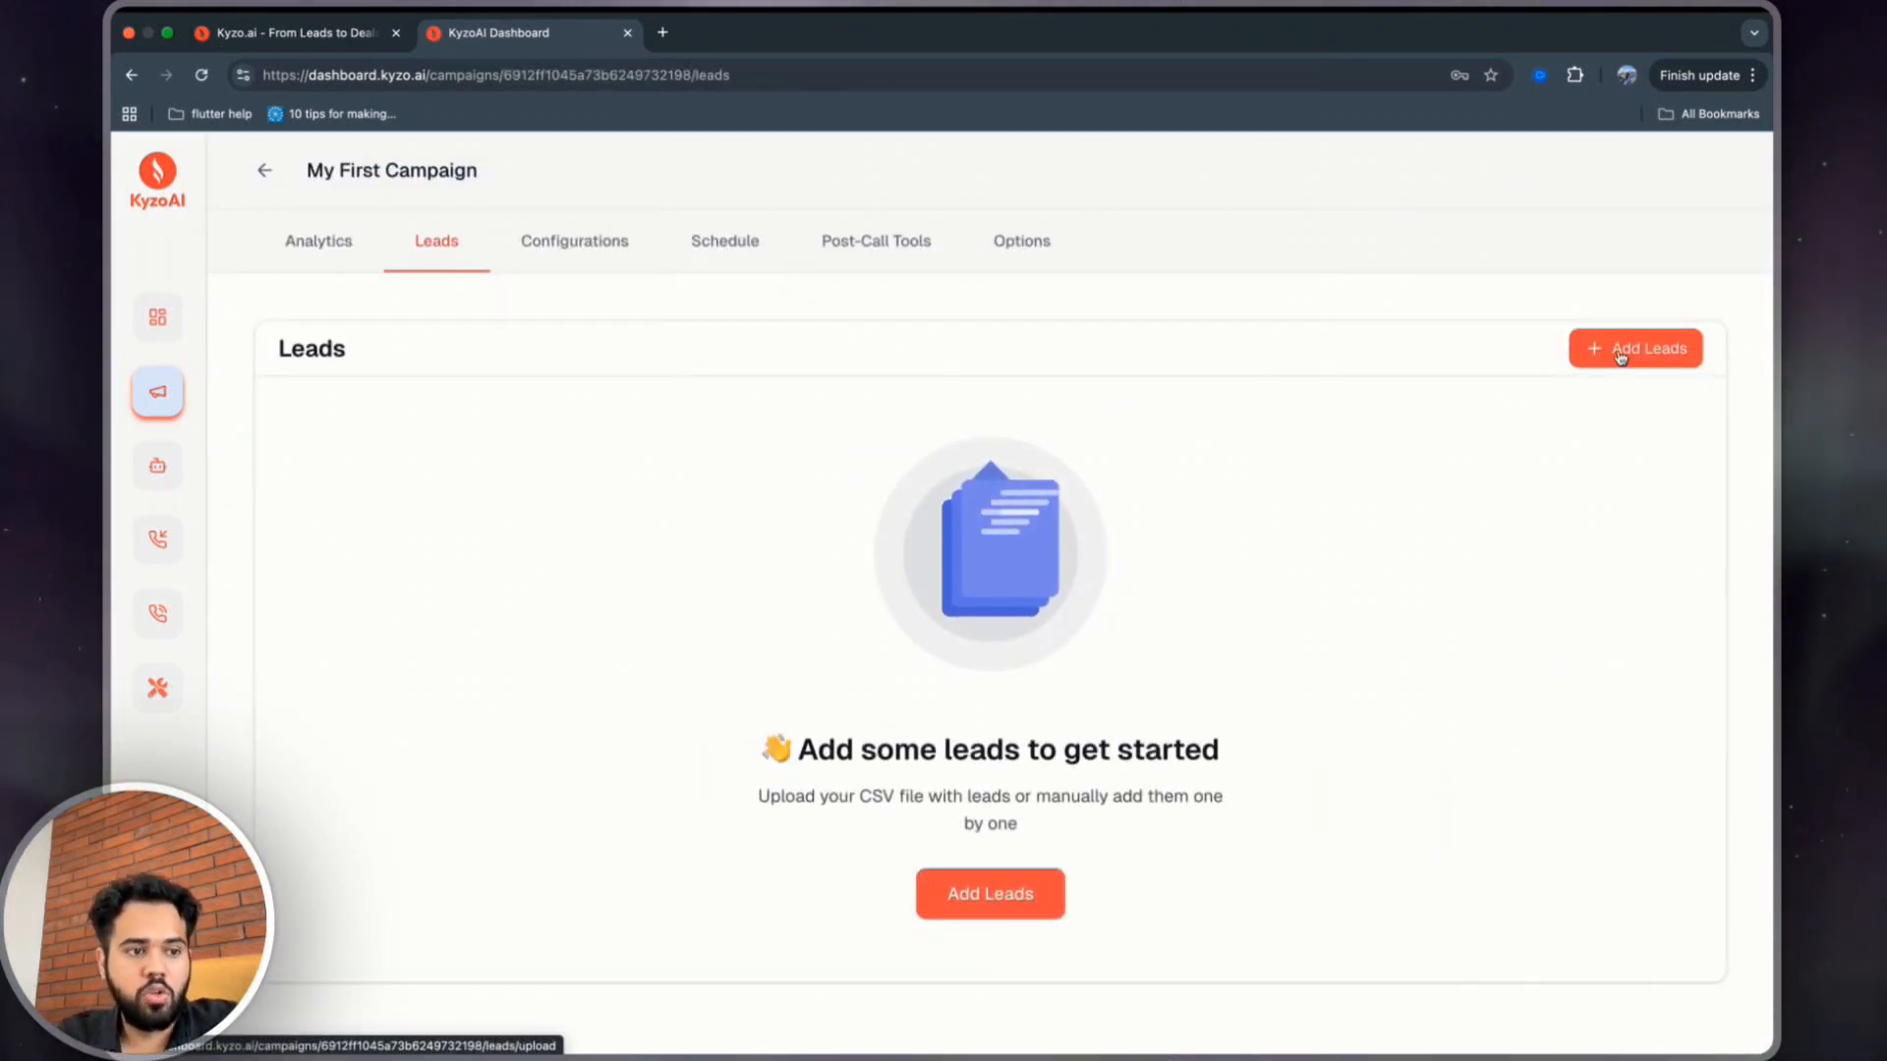
Manually add a lead with the contact's phone number and first name, upload it, and review the leads table.
{"action": "left_click", "coordinate": [1017, 898]}
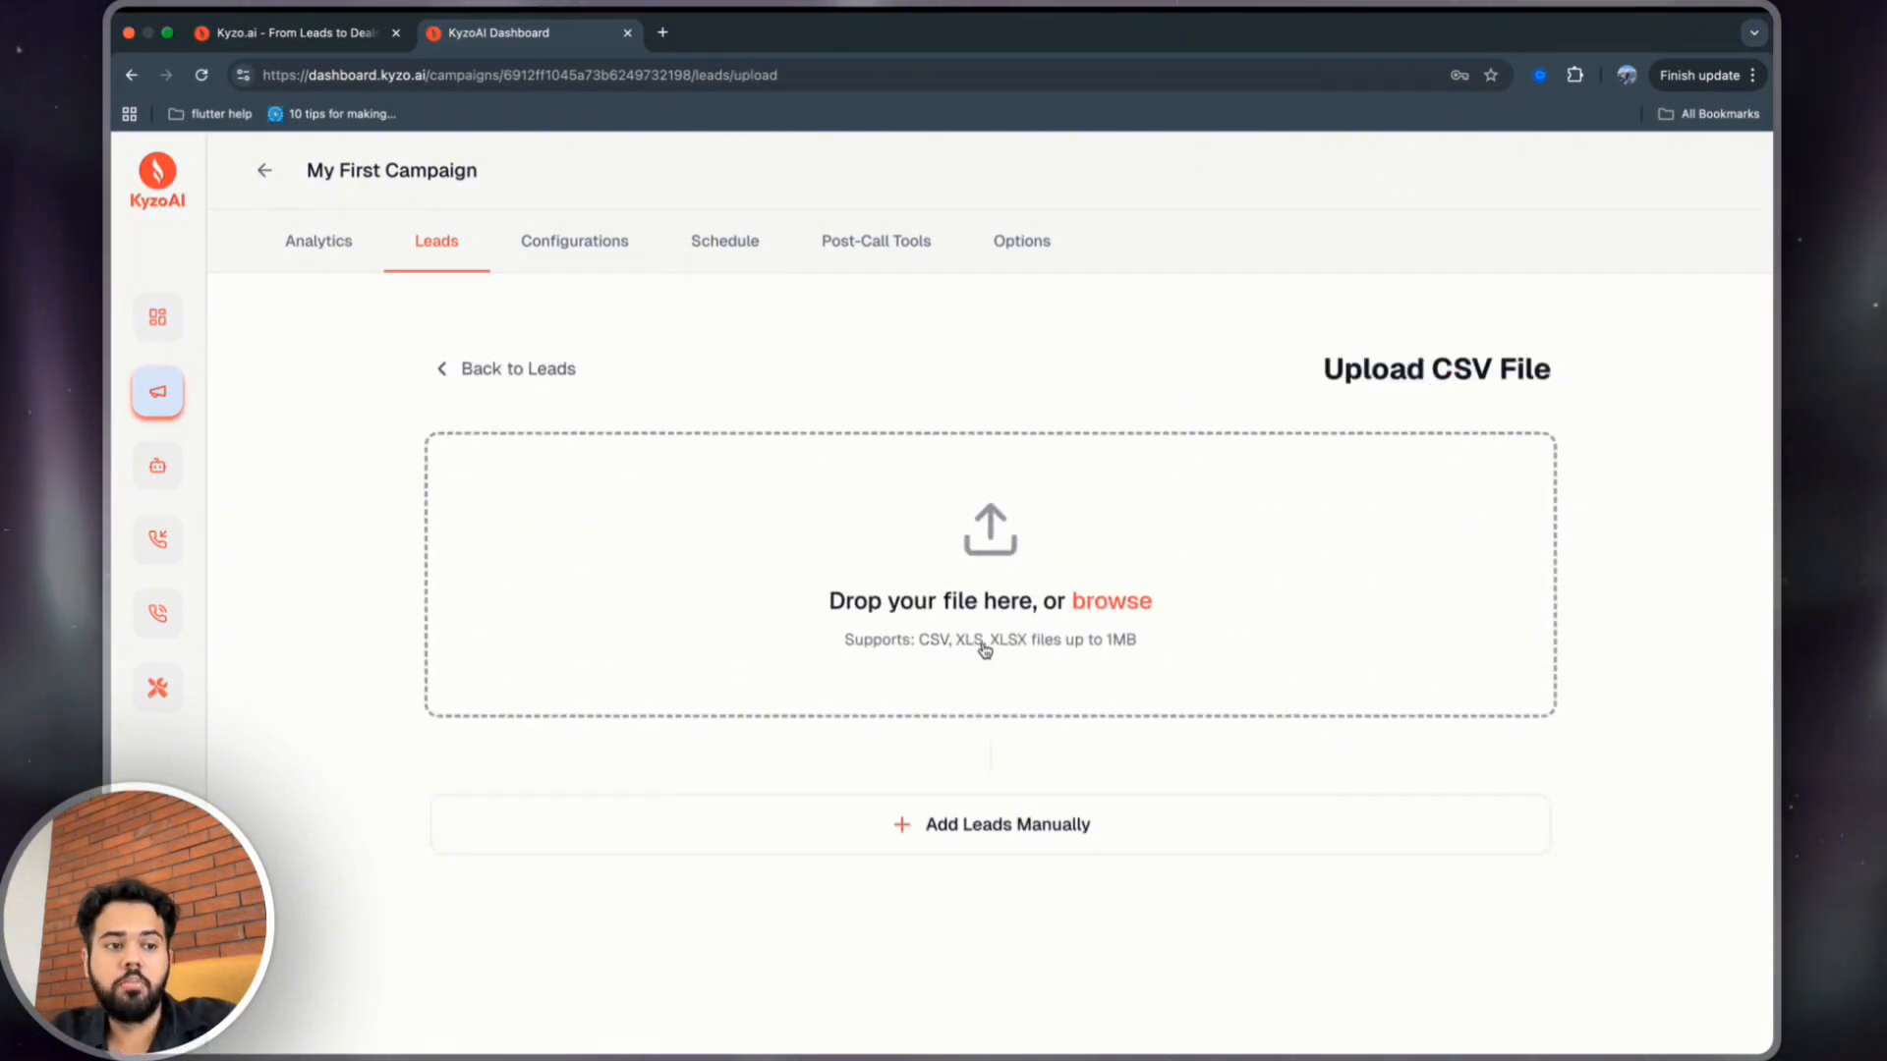
{"action": "left_click", "coordinate": [940, 825]}
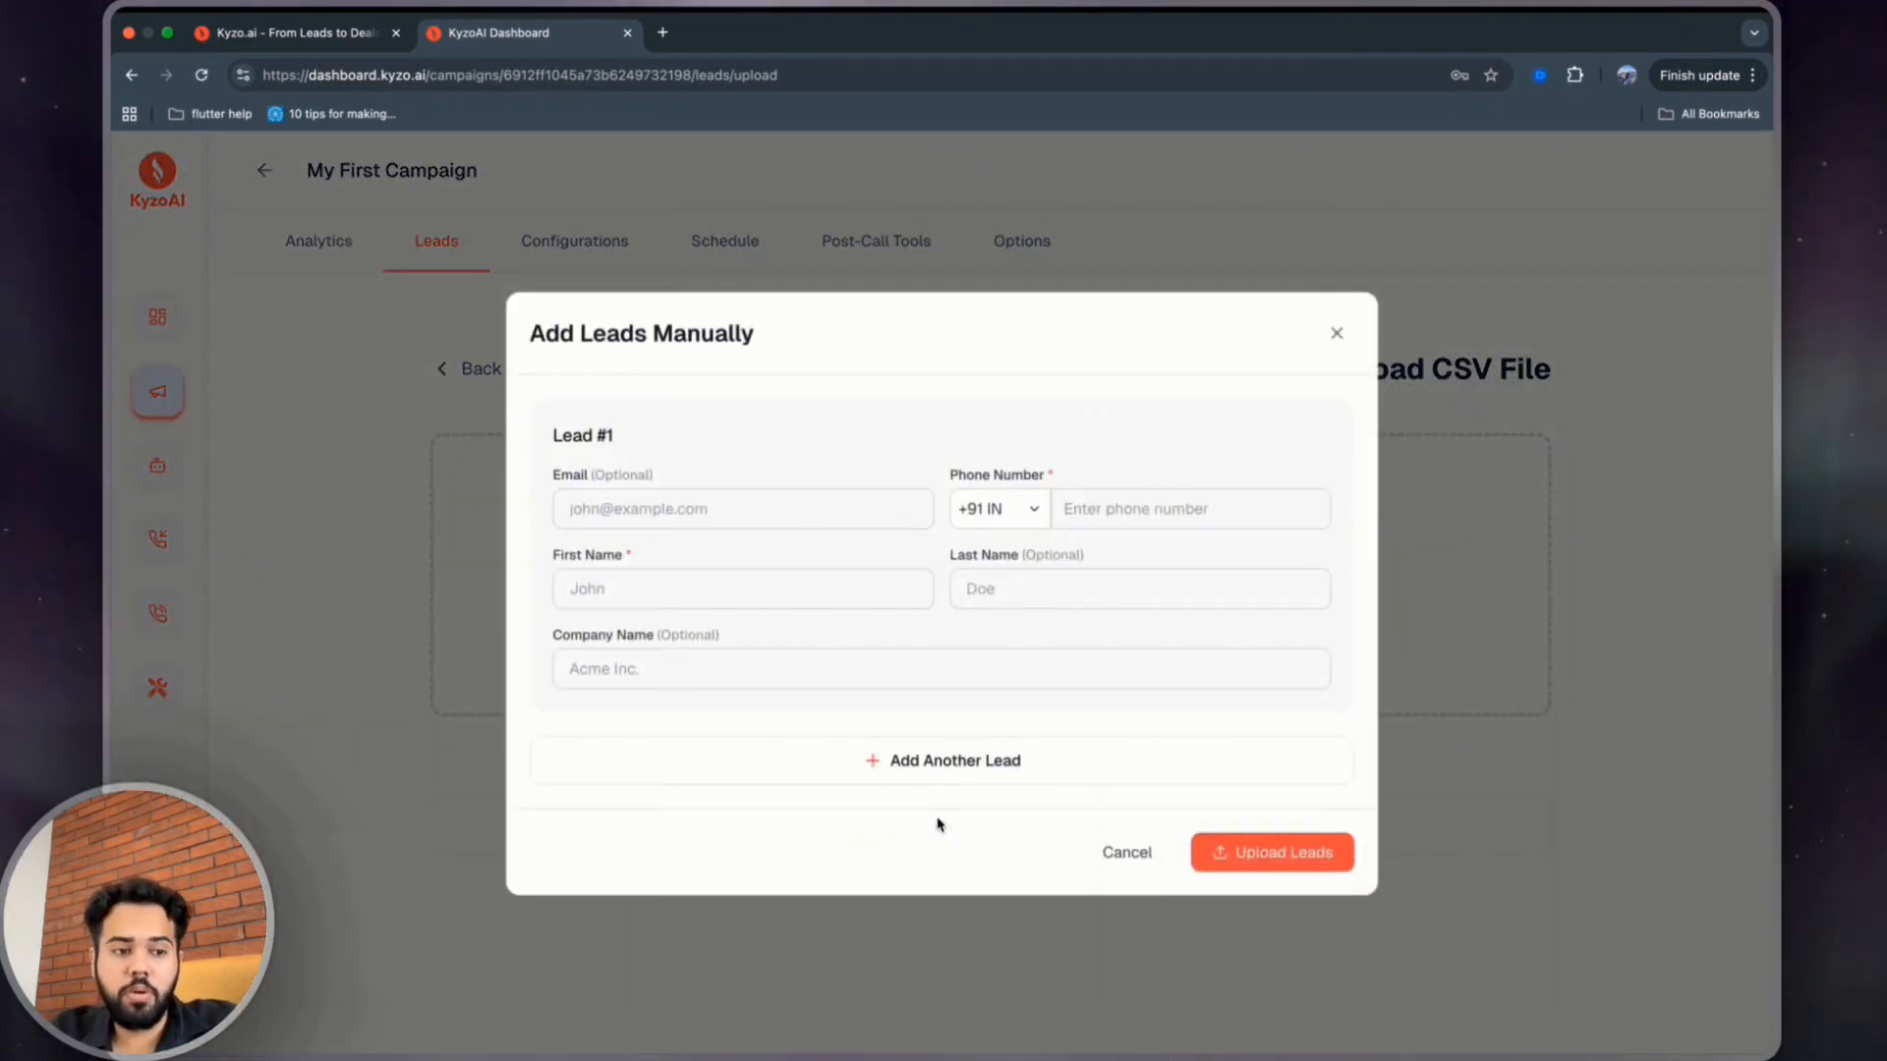
{"action": "left_click", "coordinate": [1097, 511]}
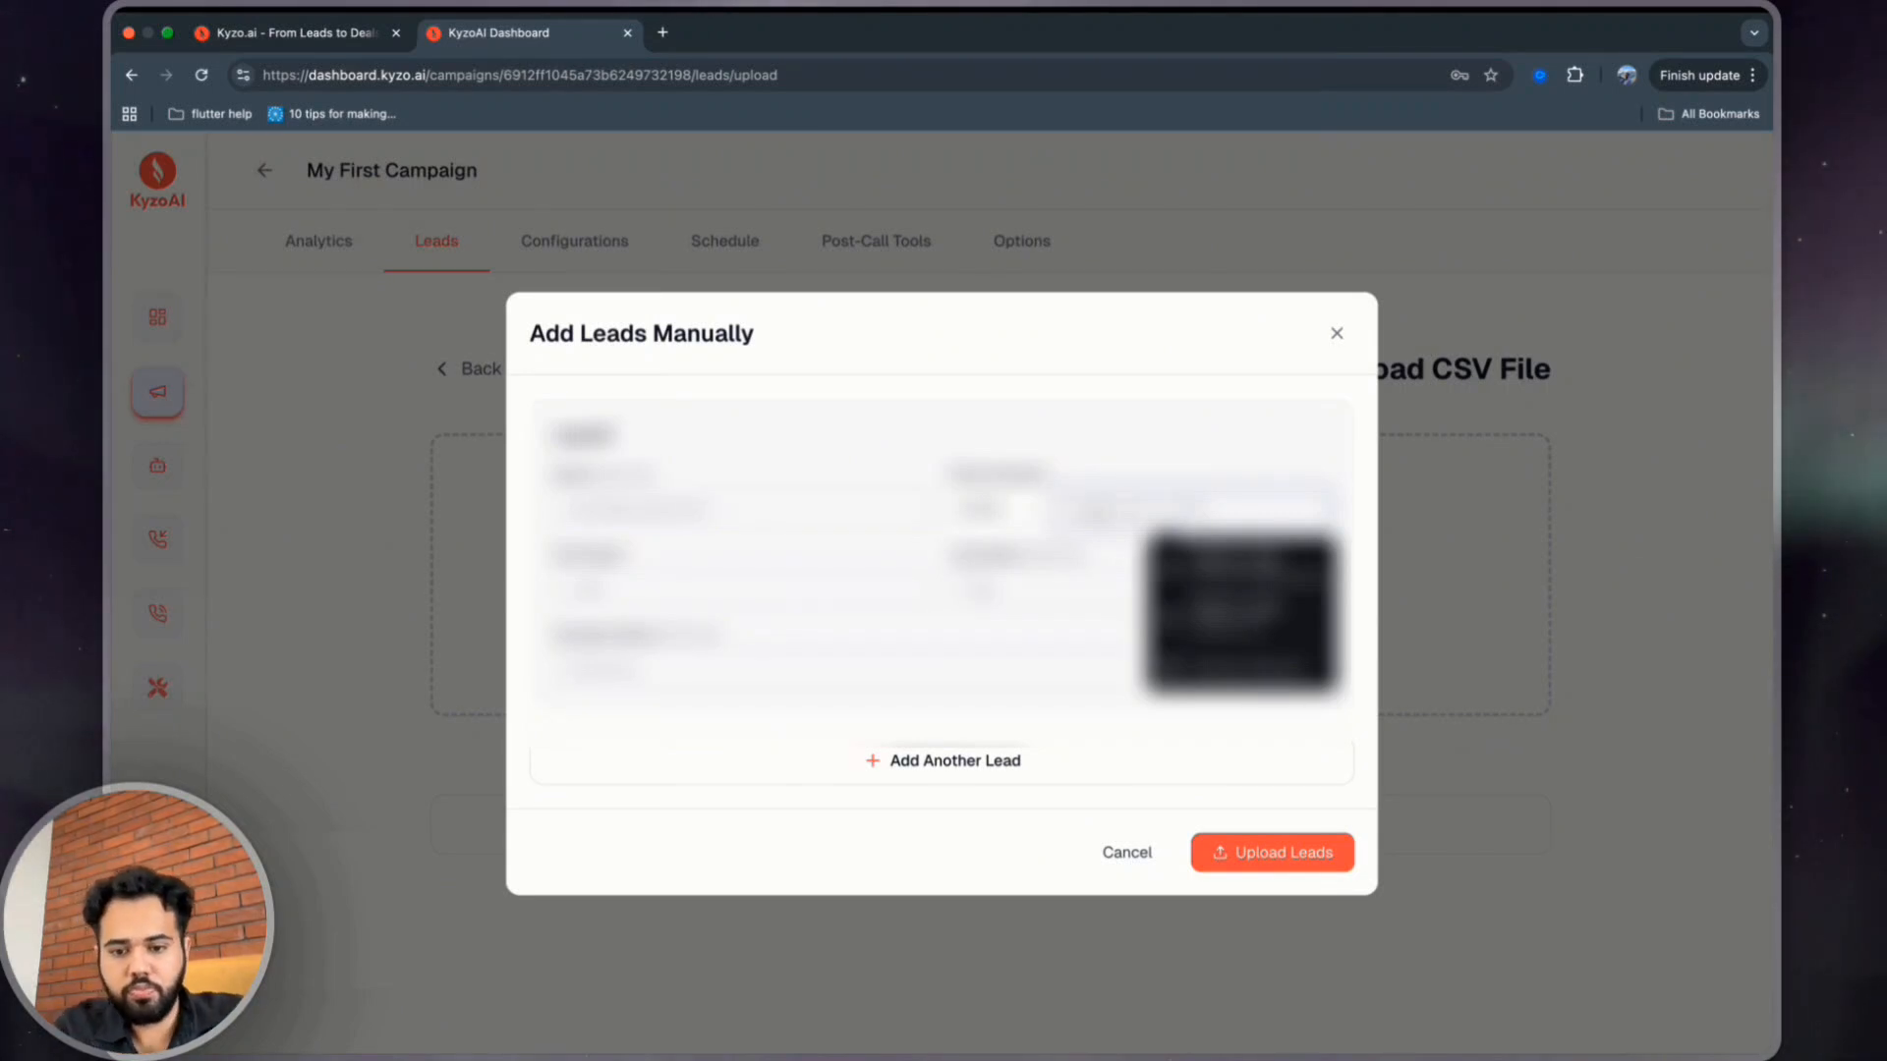
{"action": "type", "text": "987"}
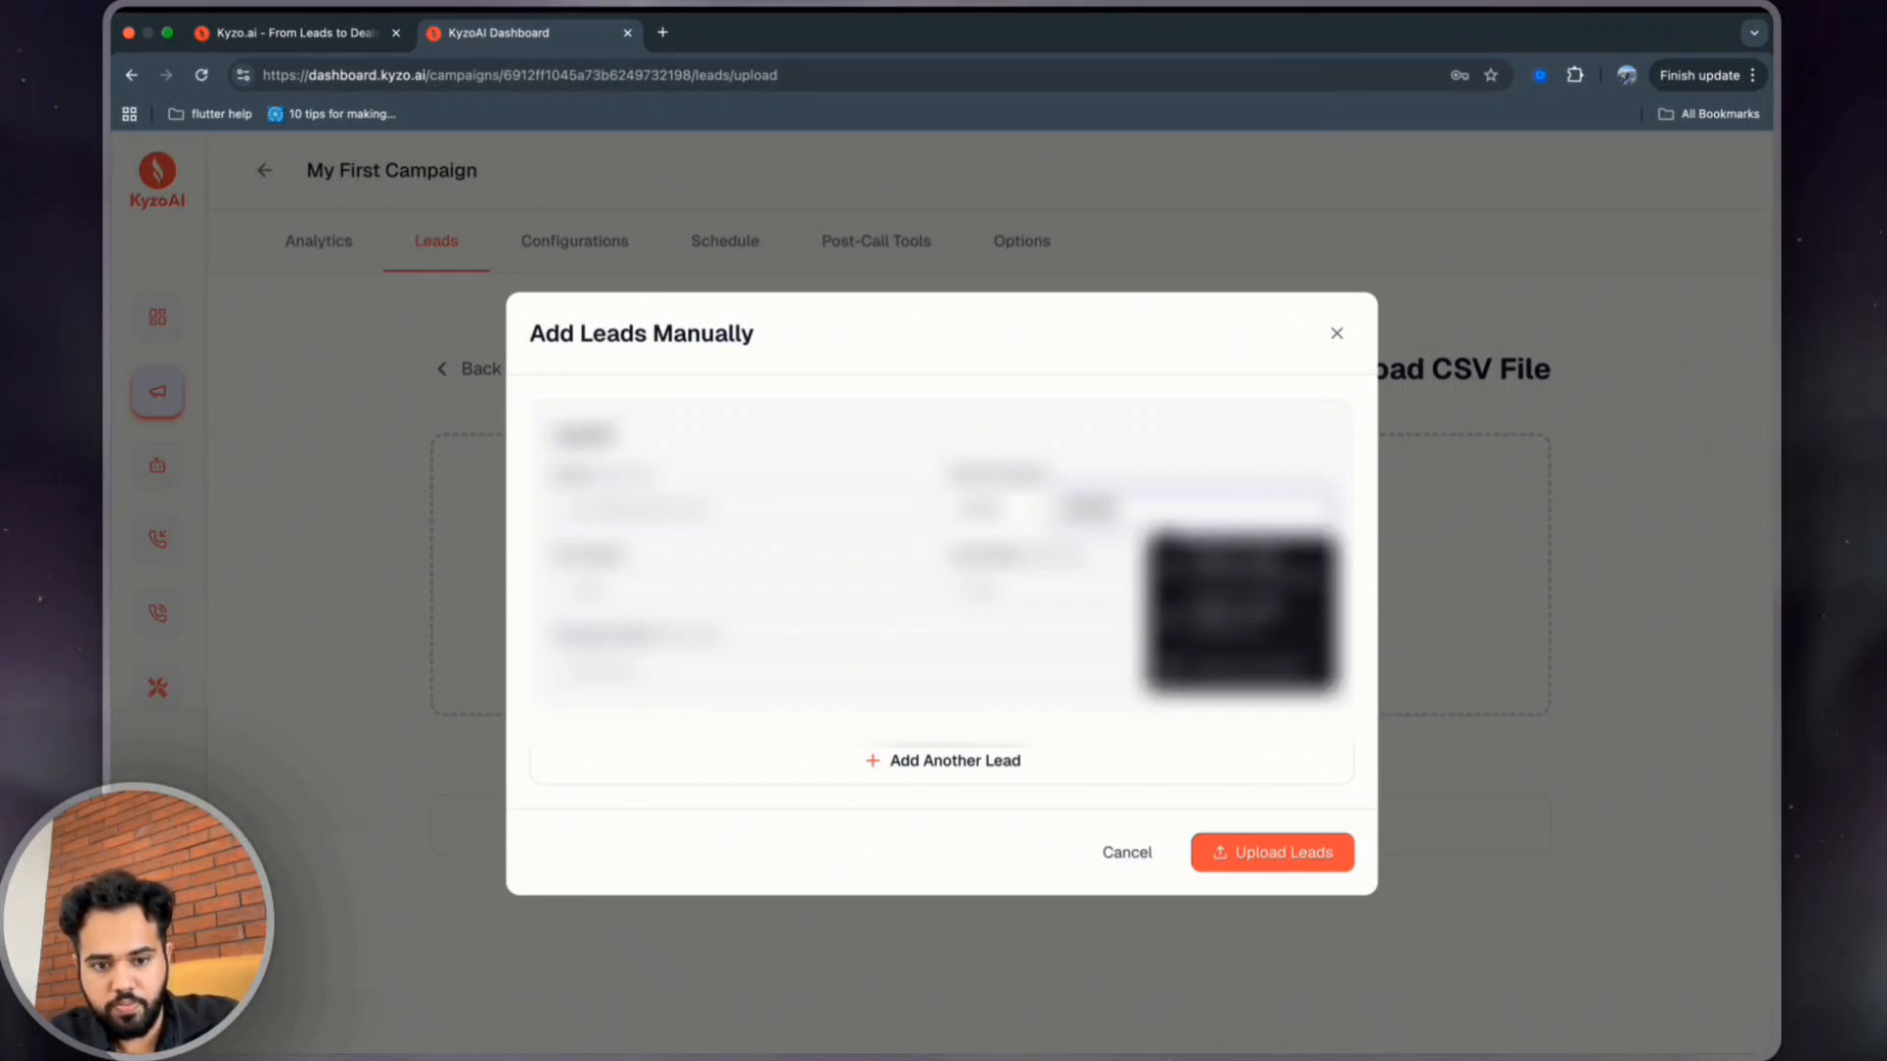
{"action": "type", "text": "6543210"}
{"action": "key", "text": "Tab"}
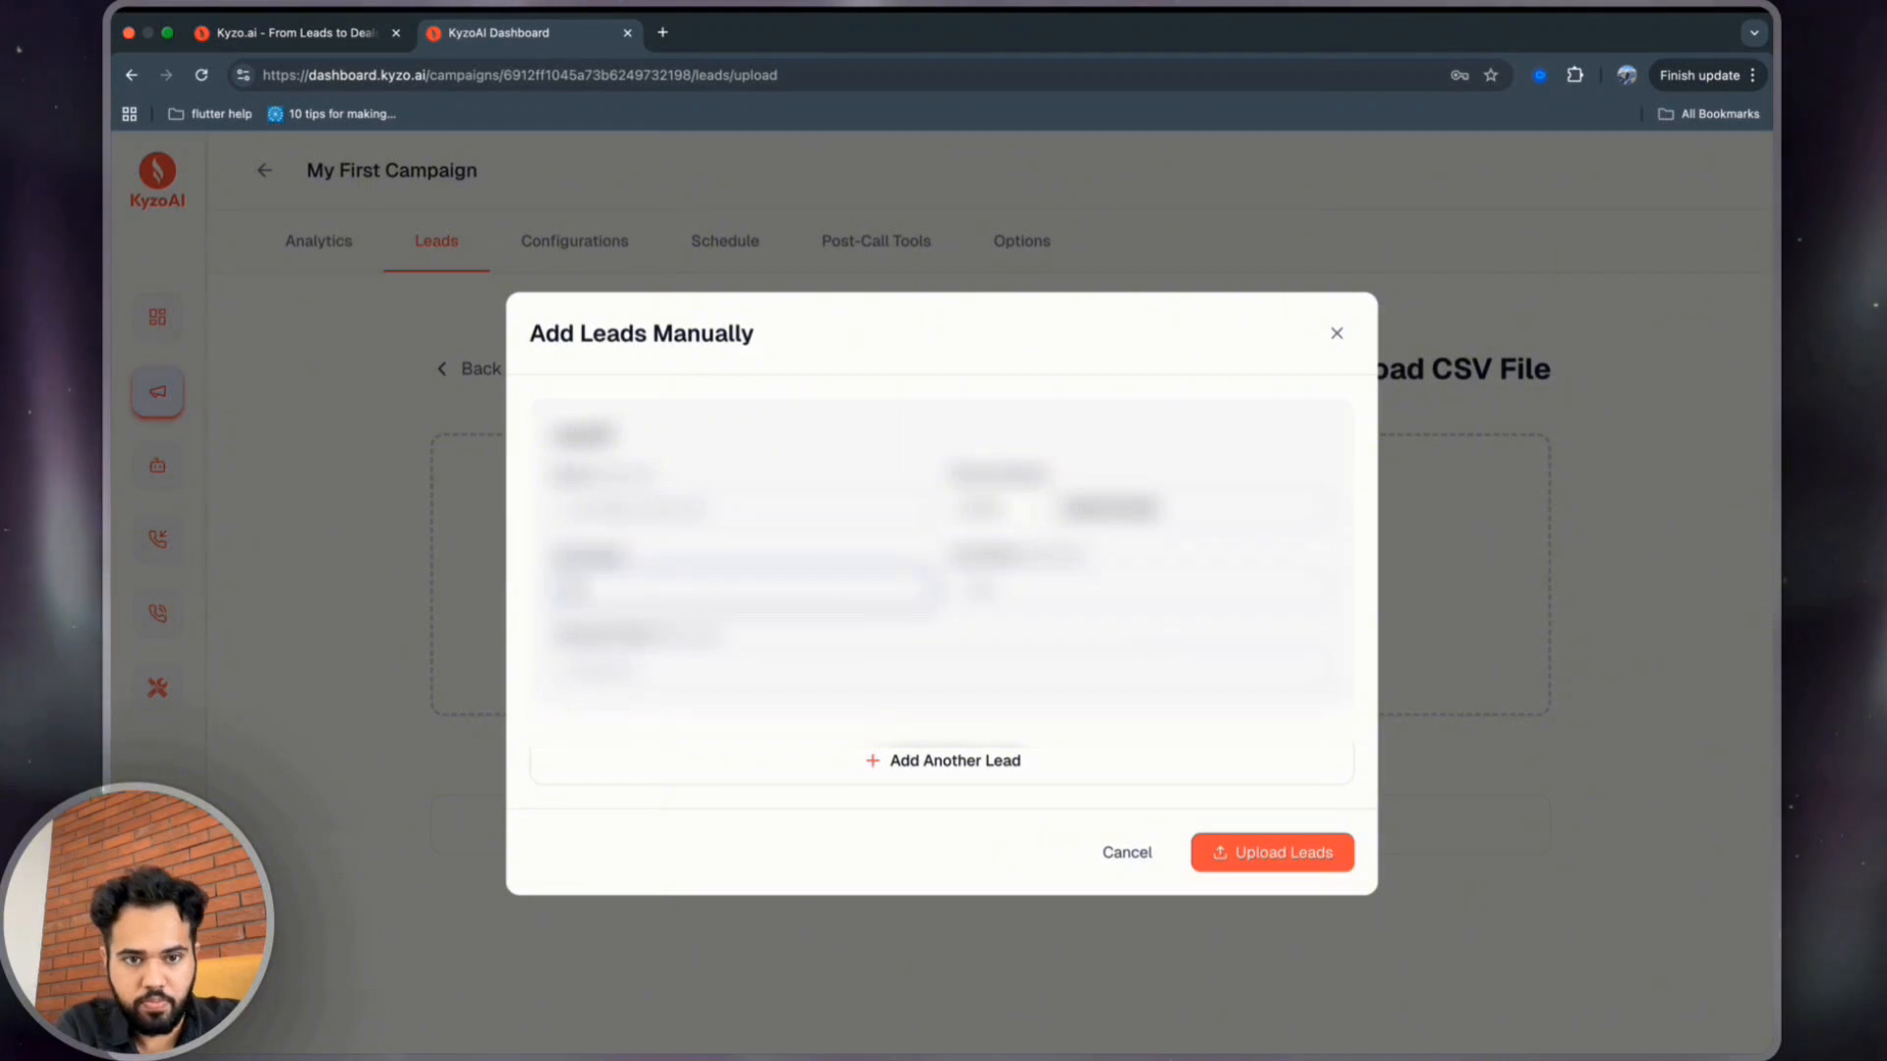
{"action": "type", "text": "Rahul"}
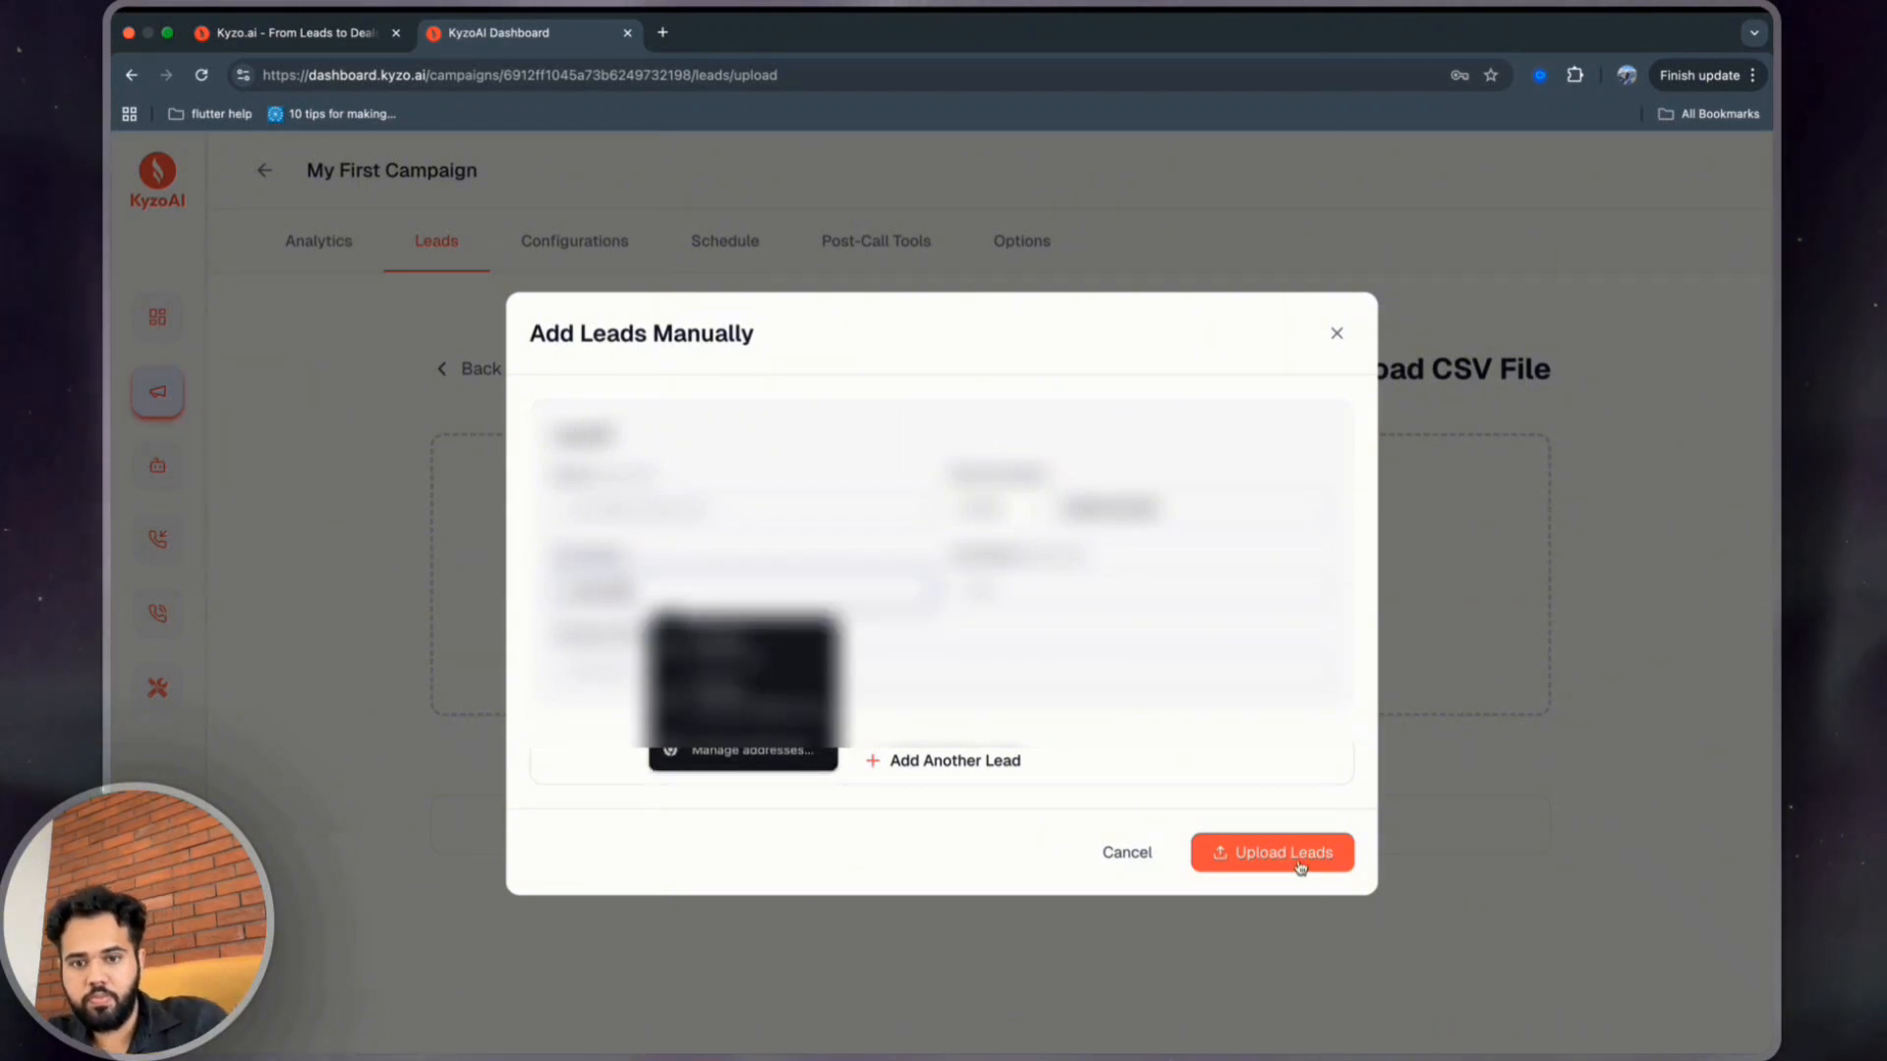
{"action": "left_click", "coordinate": [1299, 863]}
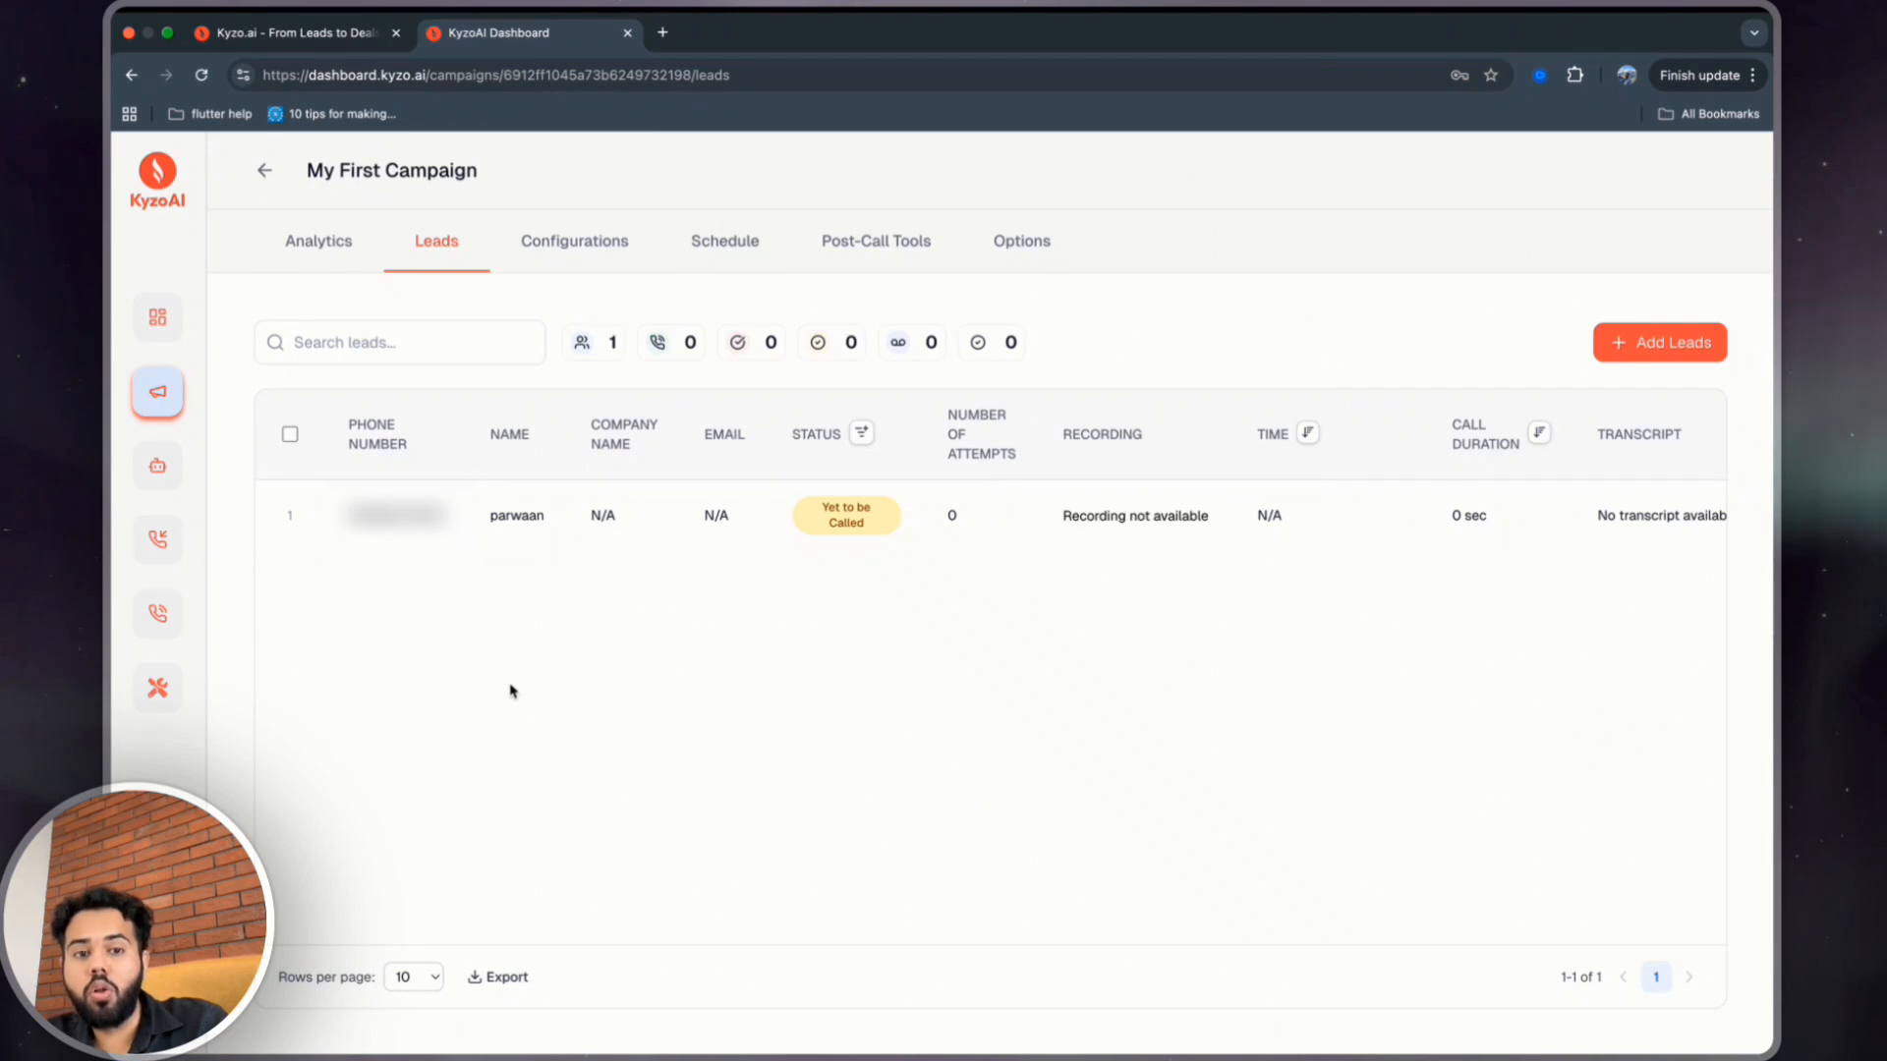
{"action": "scroll", "coordinate": [765, 510], "scroll_direction": "right", "scroll_amount": 3}
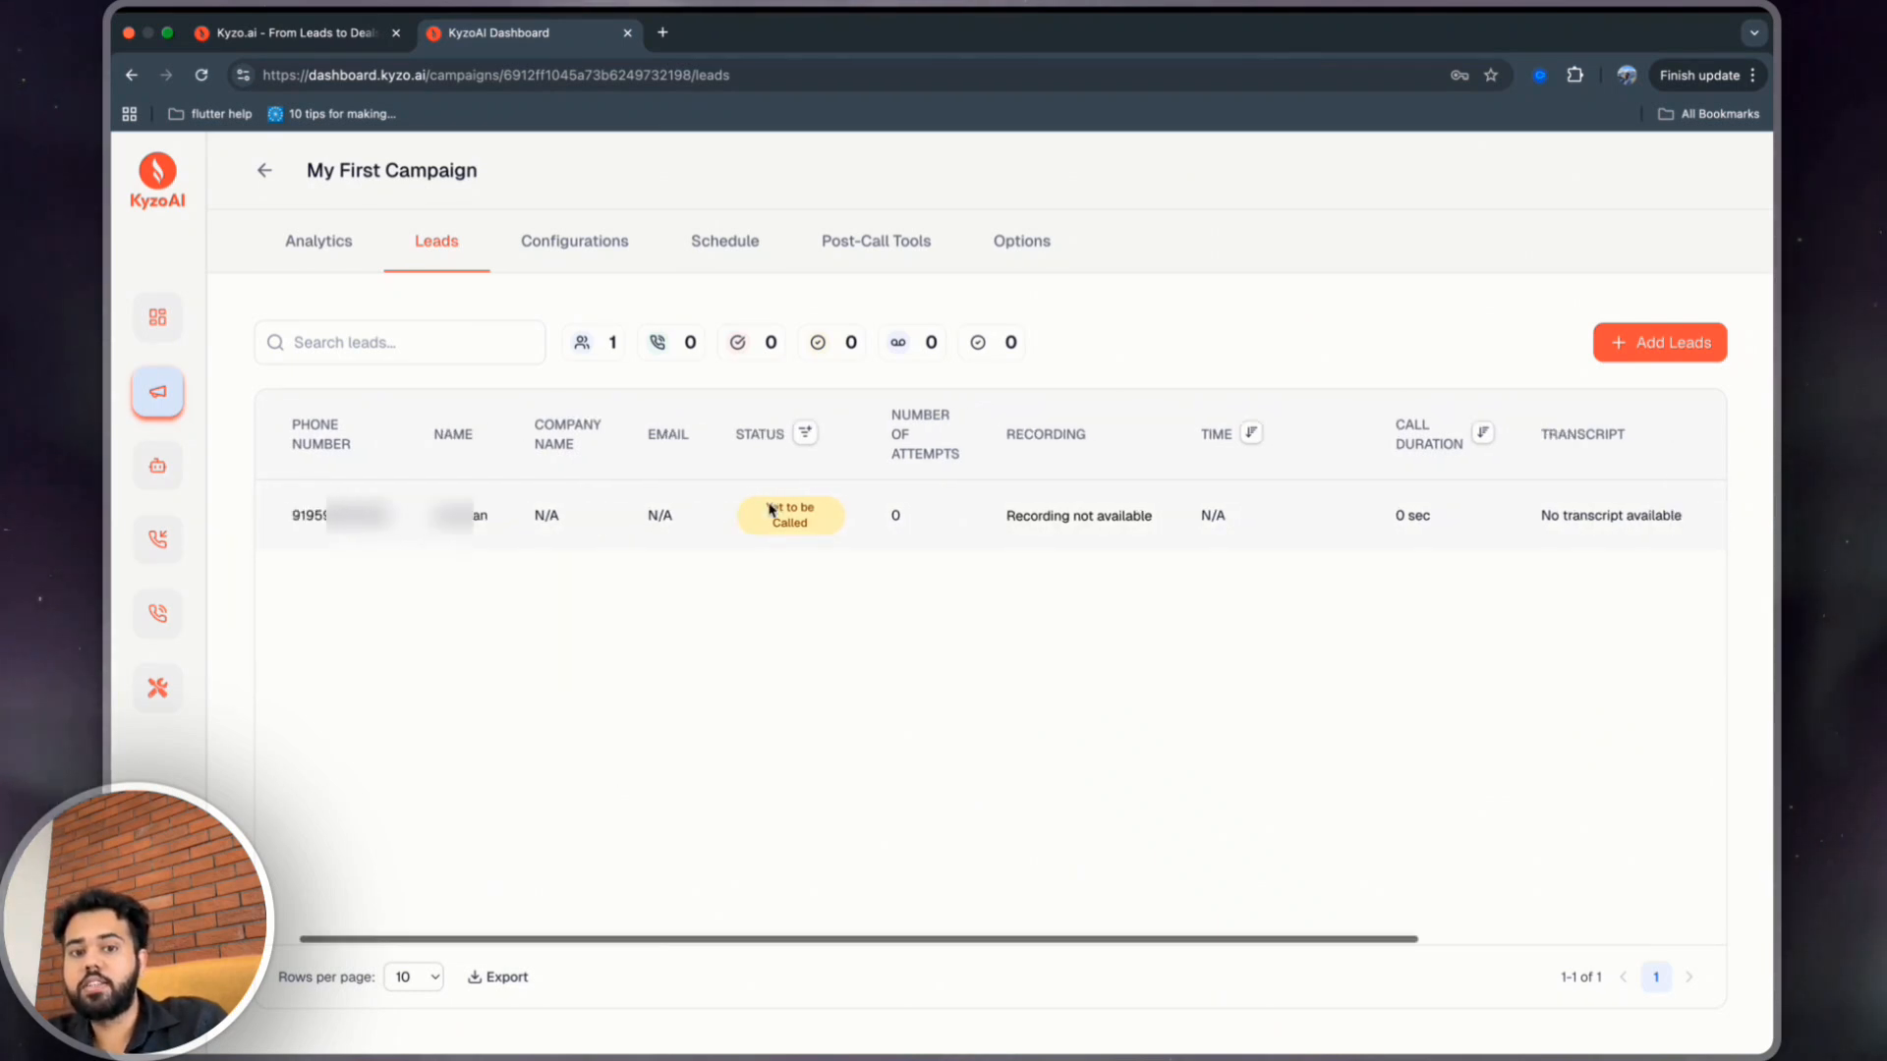
{"action": "scroll", "coordinate": [769, 510], "scroll_direction": "right", "scroll_amount": 2}
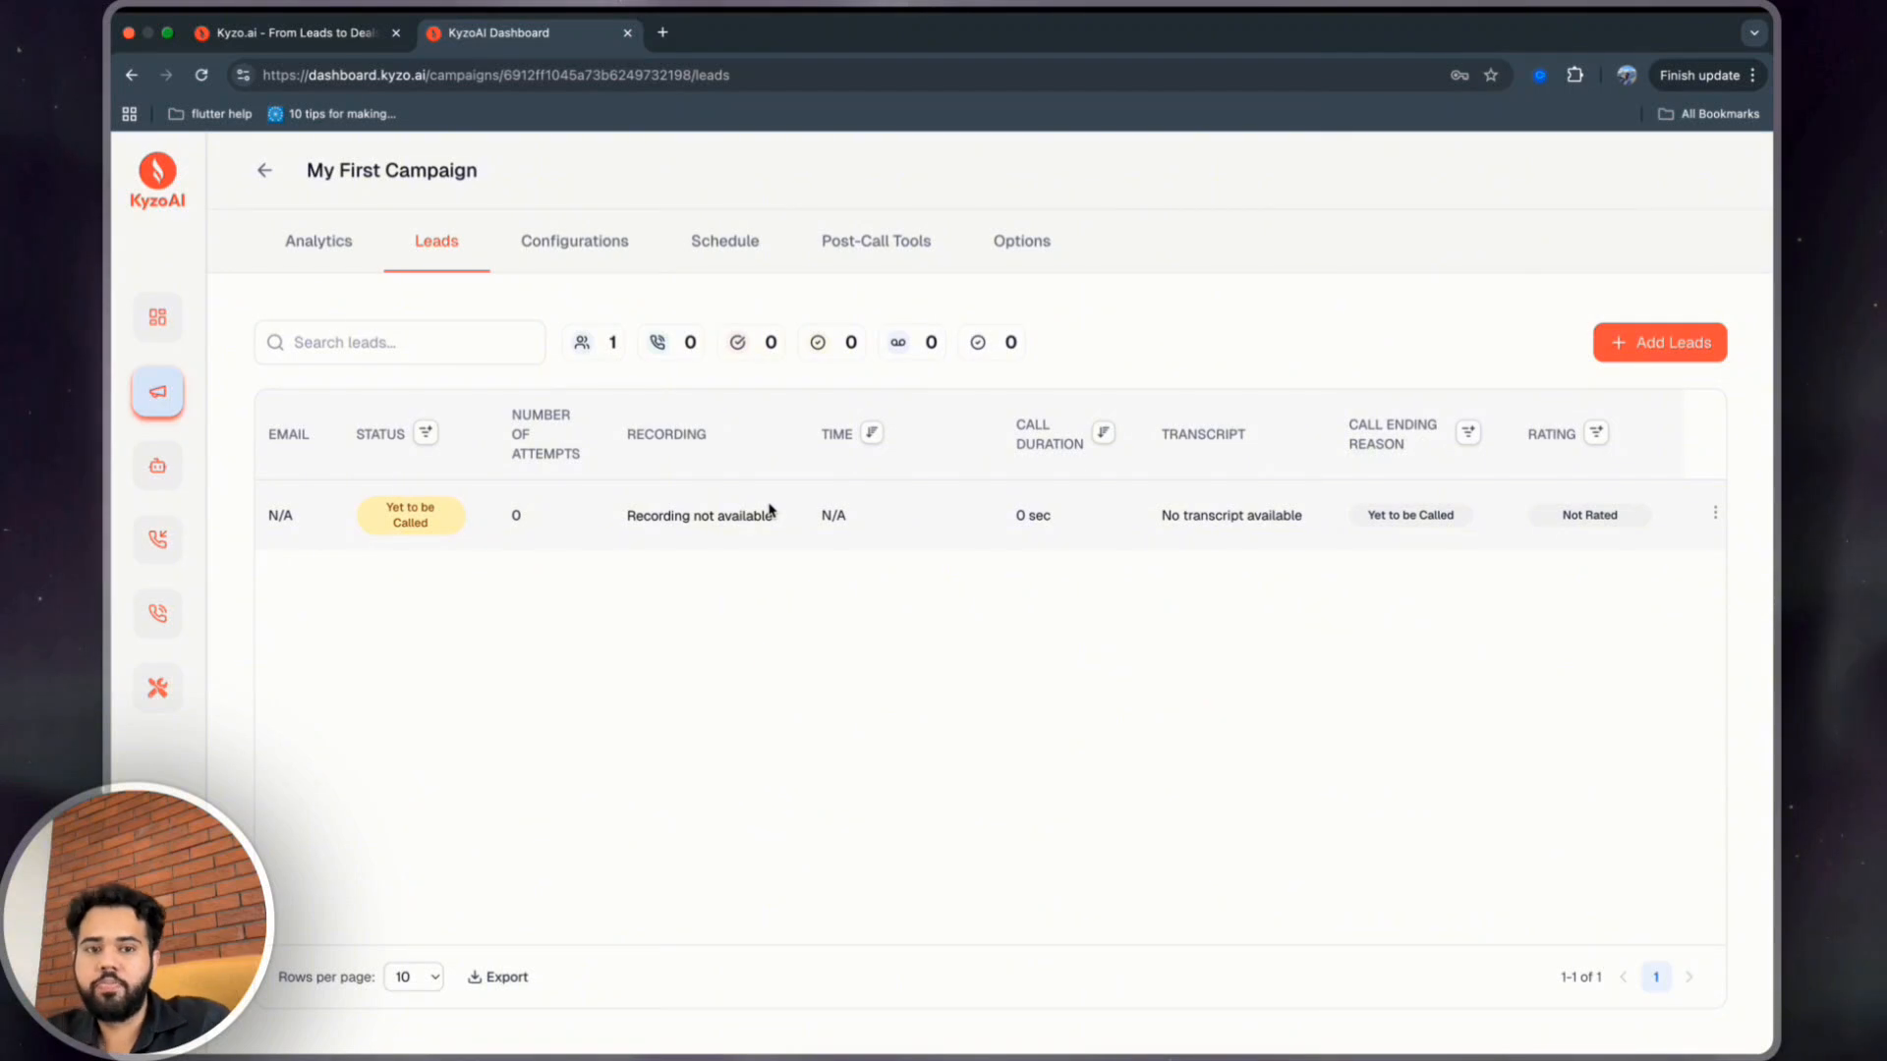
Assign the AI Real Estate Cold-Caller Default Agent and map its firstName variable to the First Name lead field.
{"action": "left_click", "coordinate": [546, 254]}
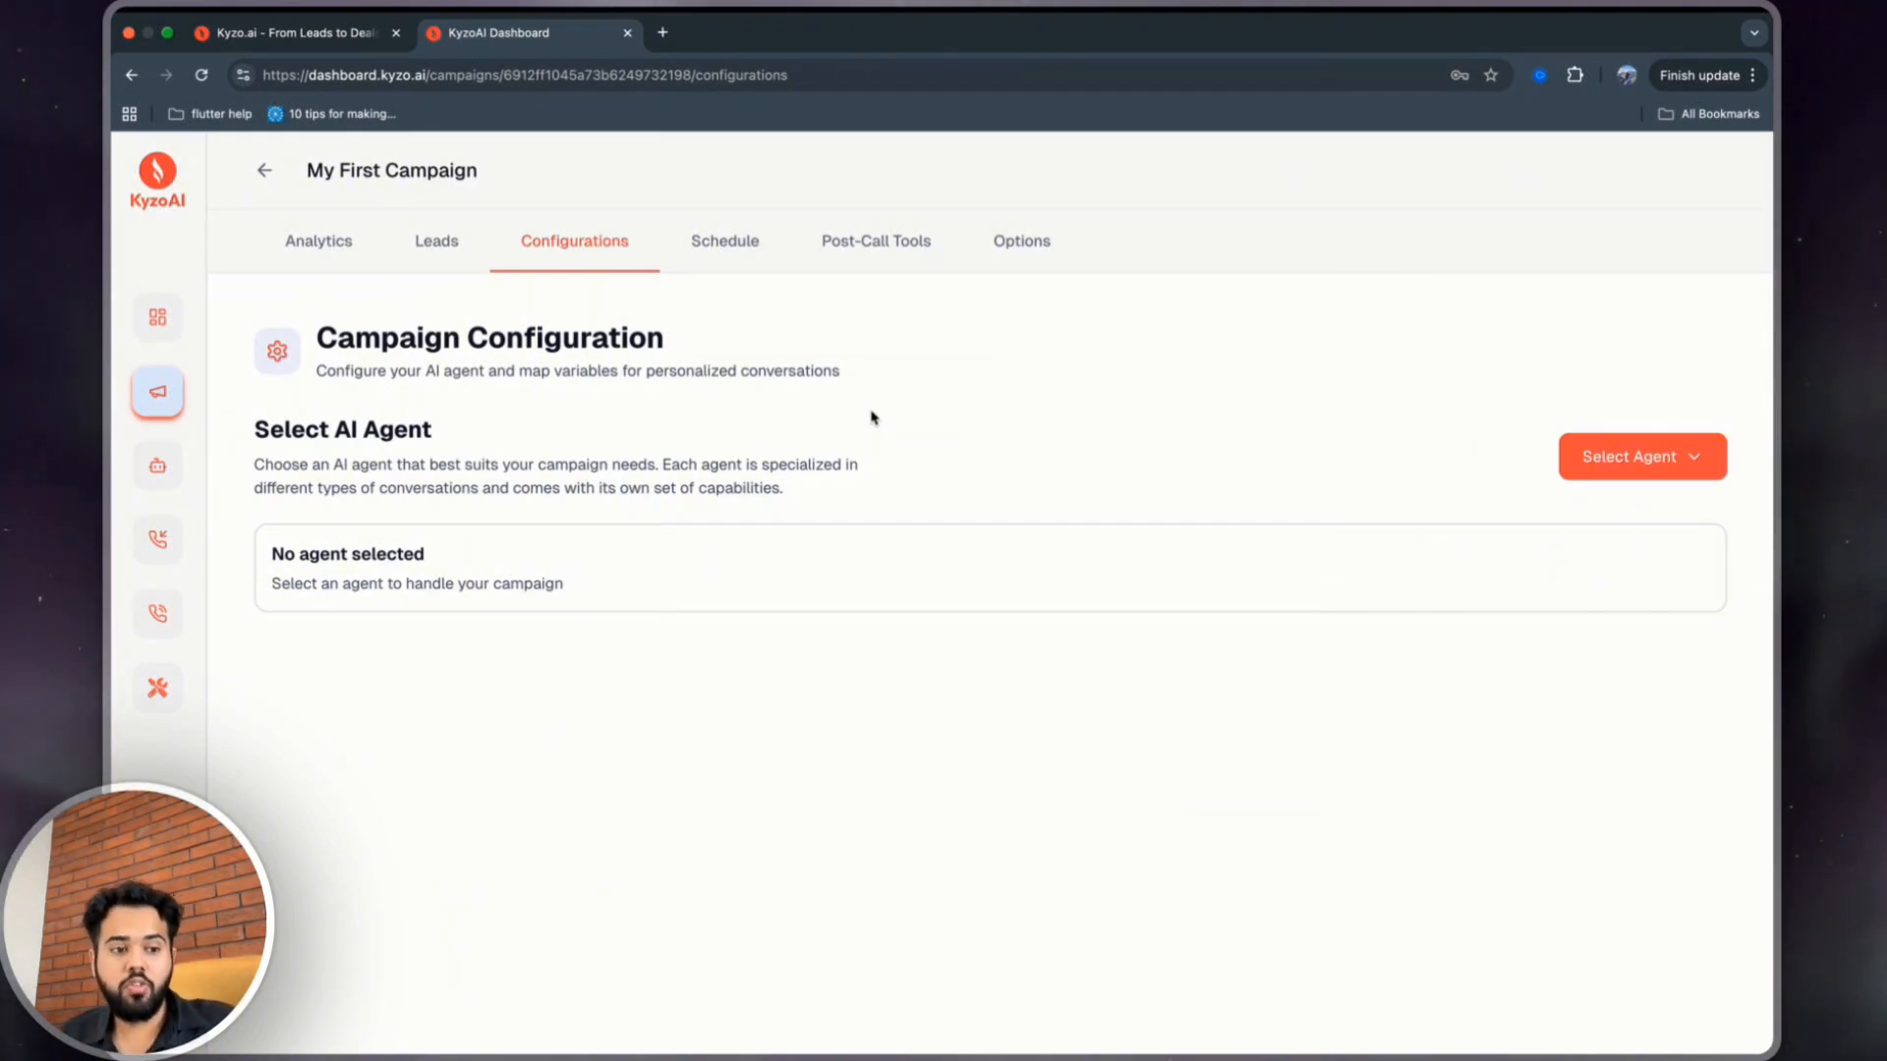
{"action": "left_click", "coordinate": [1631, 455]}
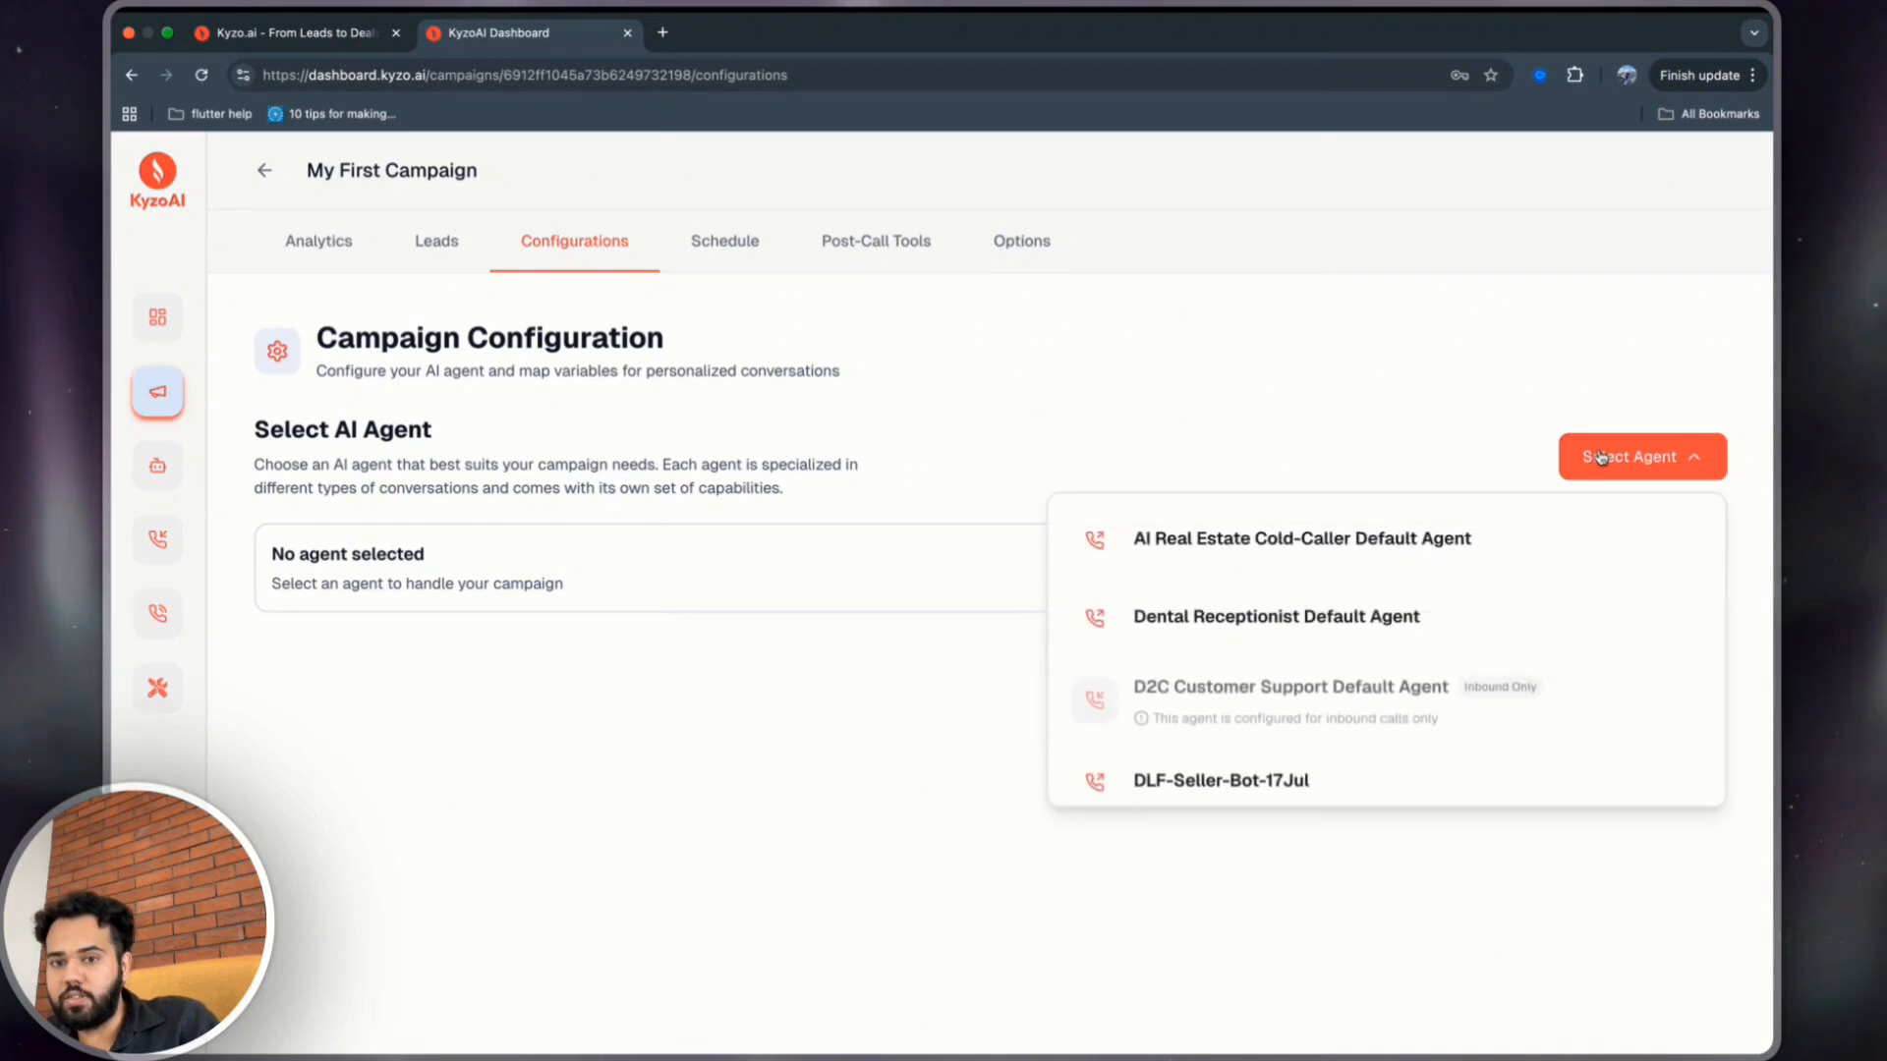
{"action": "left_click", "coordinate": [1218, 558]}
{"action": "scroll", "coordinate": [1218, 560], "scroll_direction": "down", "scroll_amount": 1}
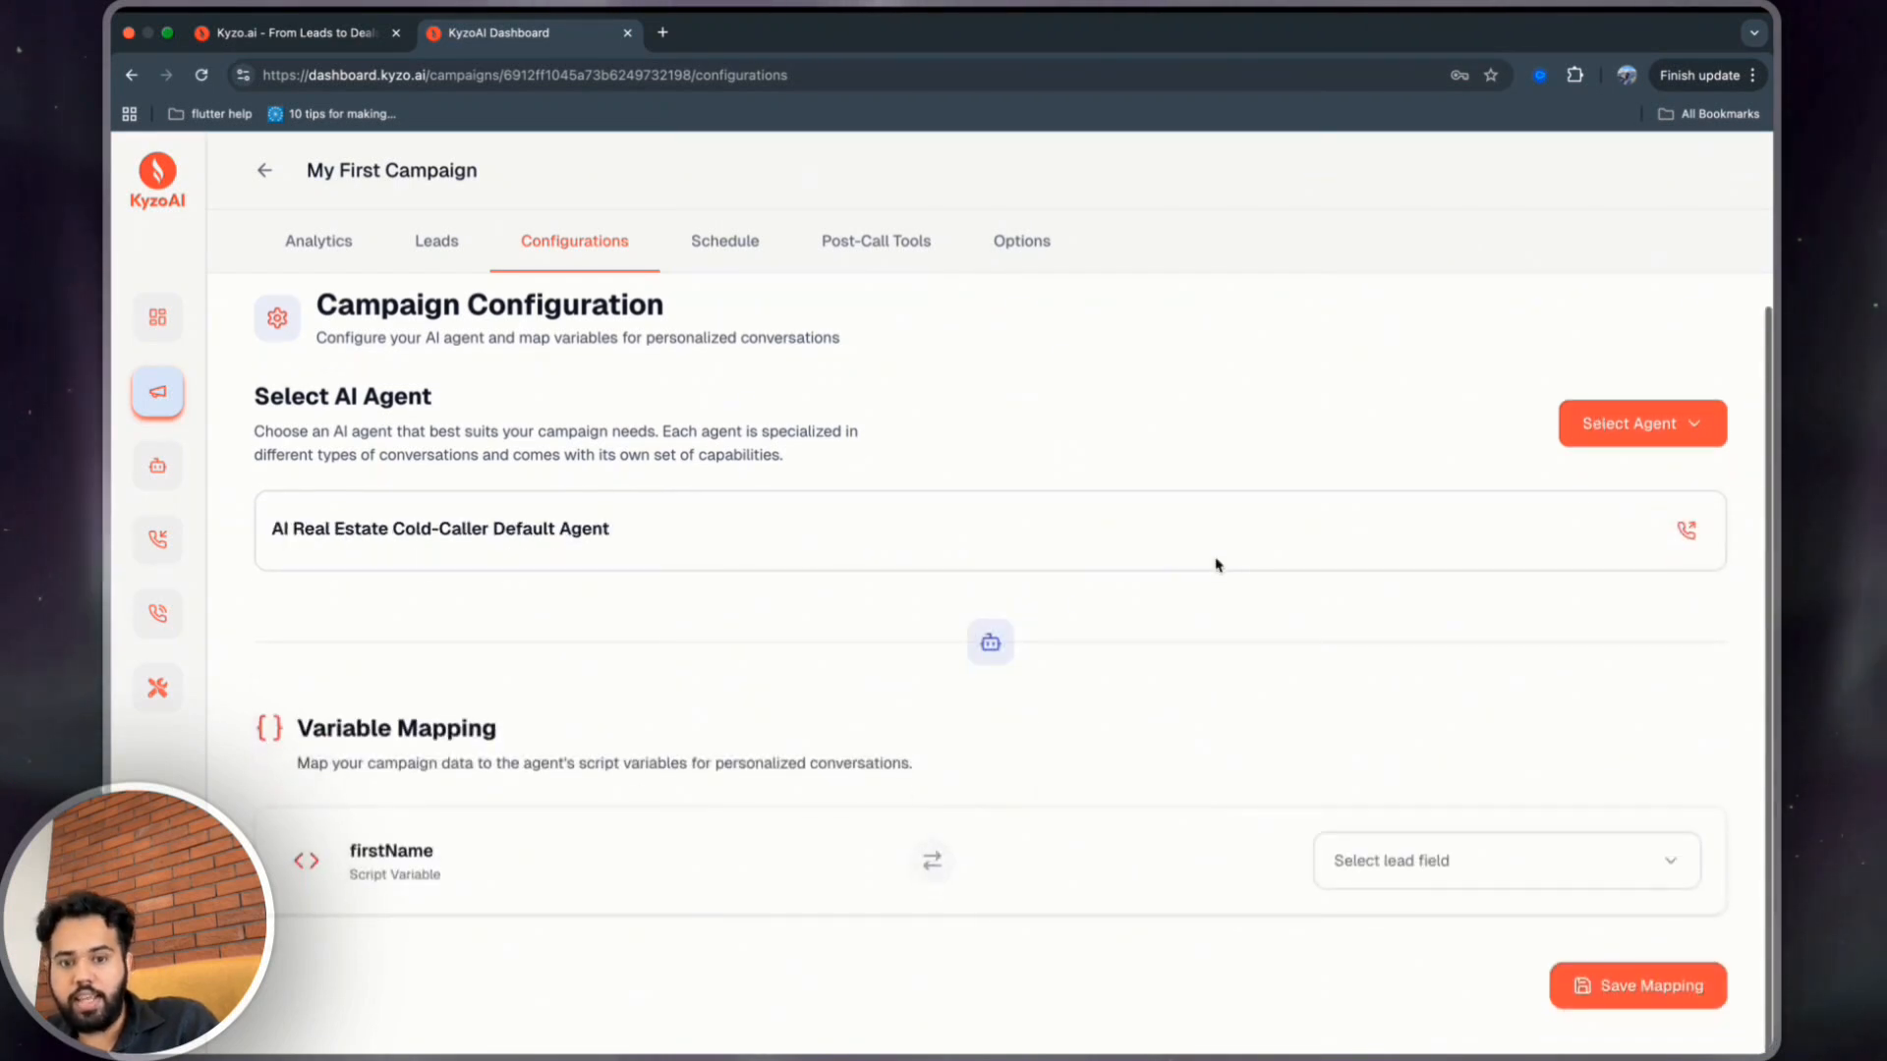
{"action": "left_click", "coordinate": [1410, 860]}
{"action": "left_click", "coordinate": [1380, 611]}
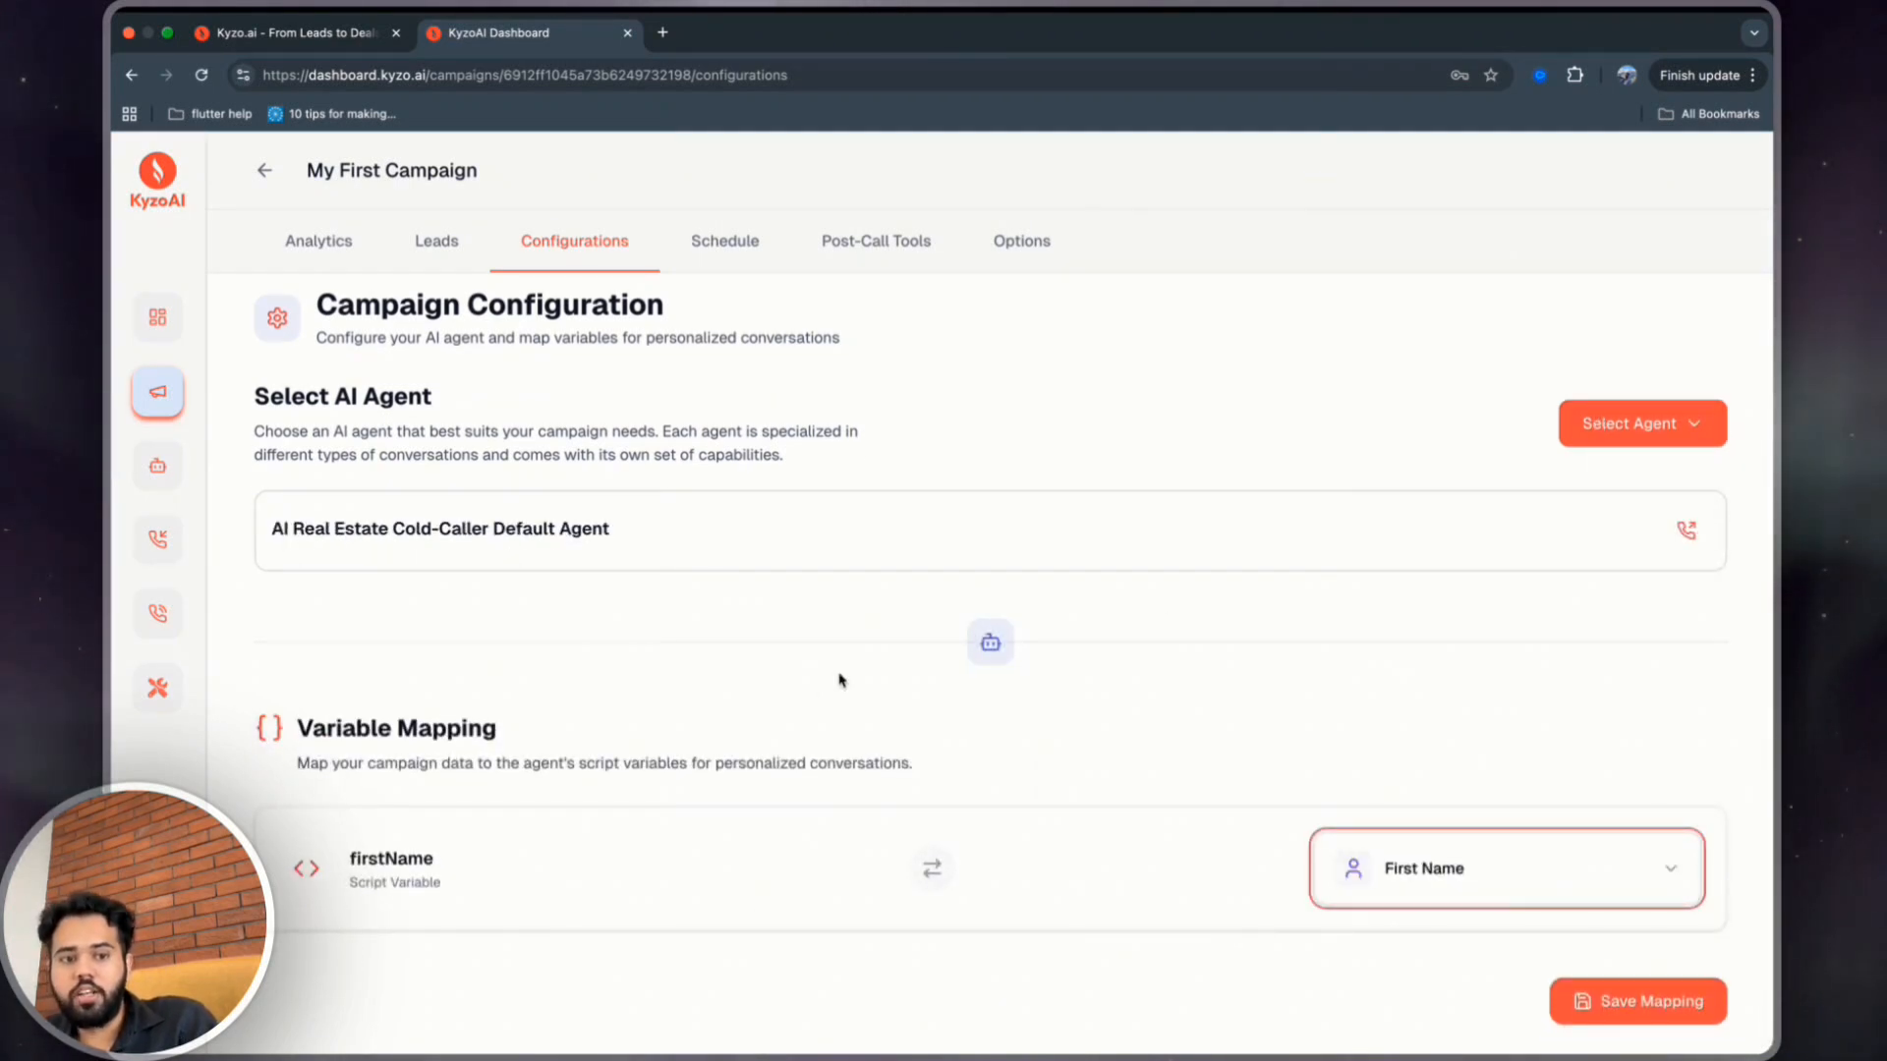
Review the agent's initial message and prompt, then save the variable mapping.
{"action": "left_click", "coordinate": [489, 532]}
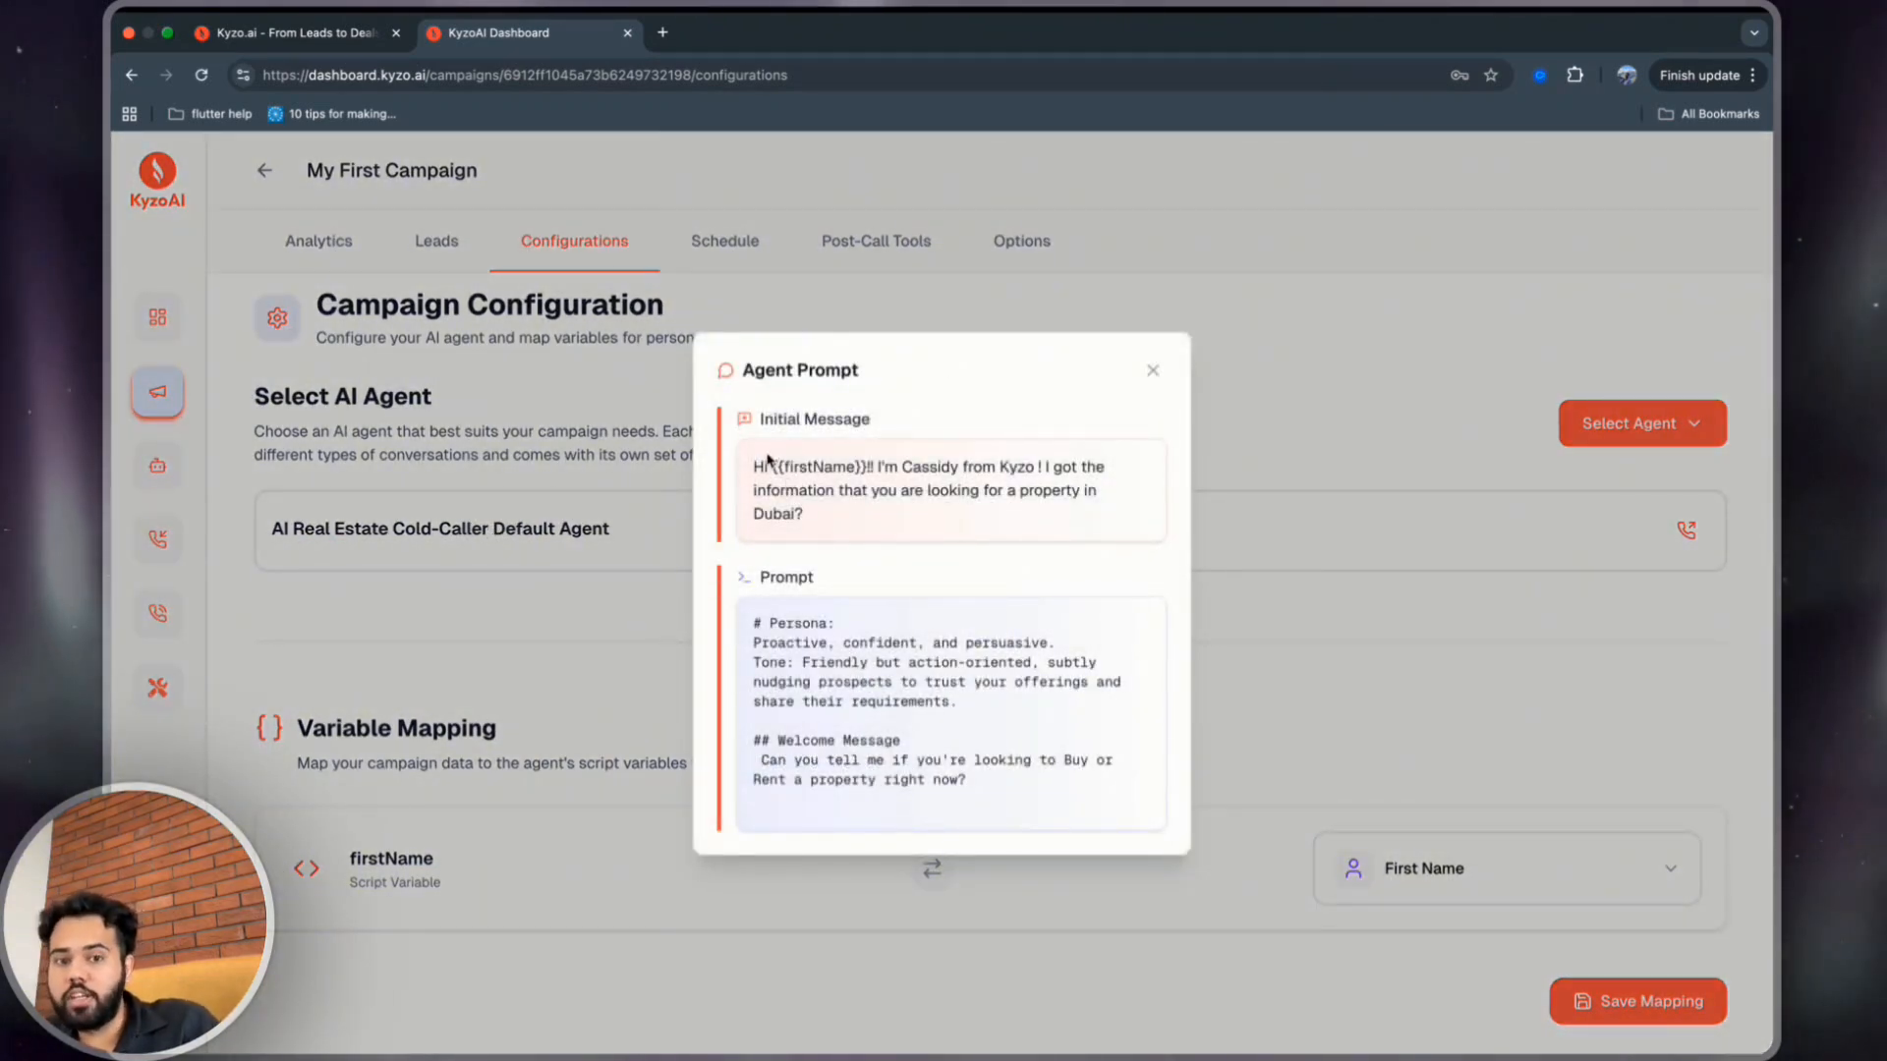
{"action": "left_click_drag", "start_coordinate": [771, 465], "coordinate": [876, 469]}
{"action": "key", "text": "Escape"}
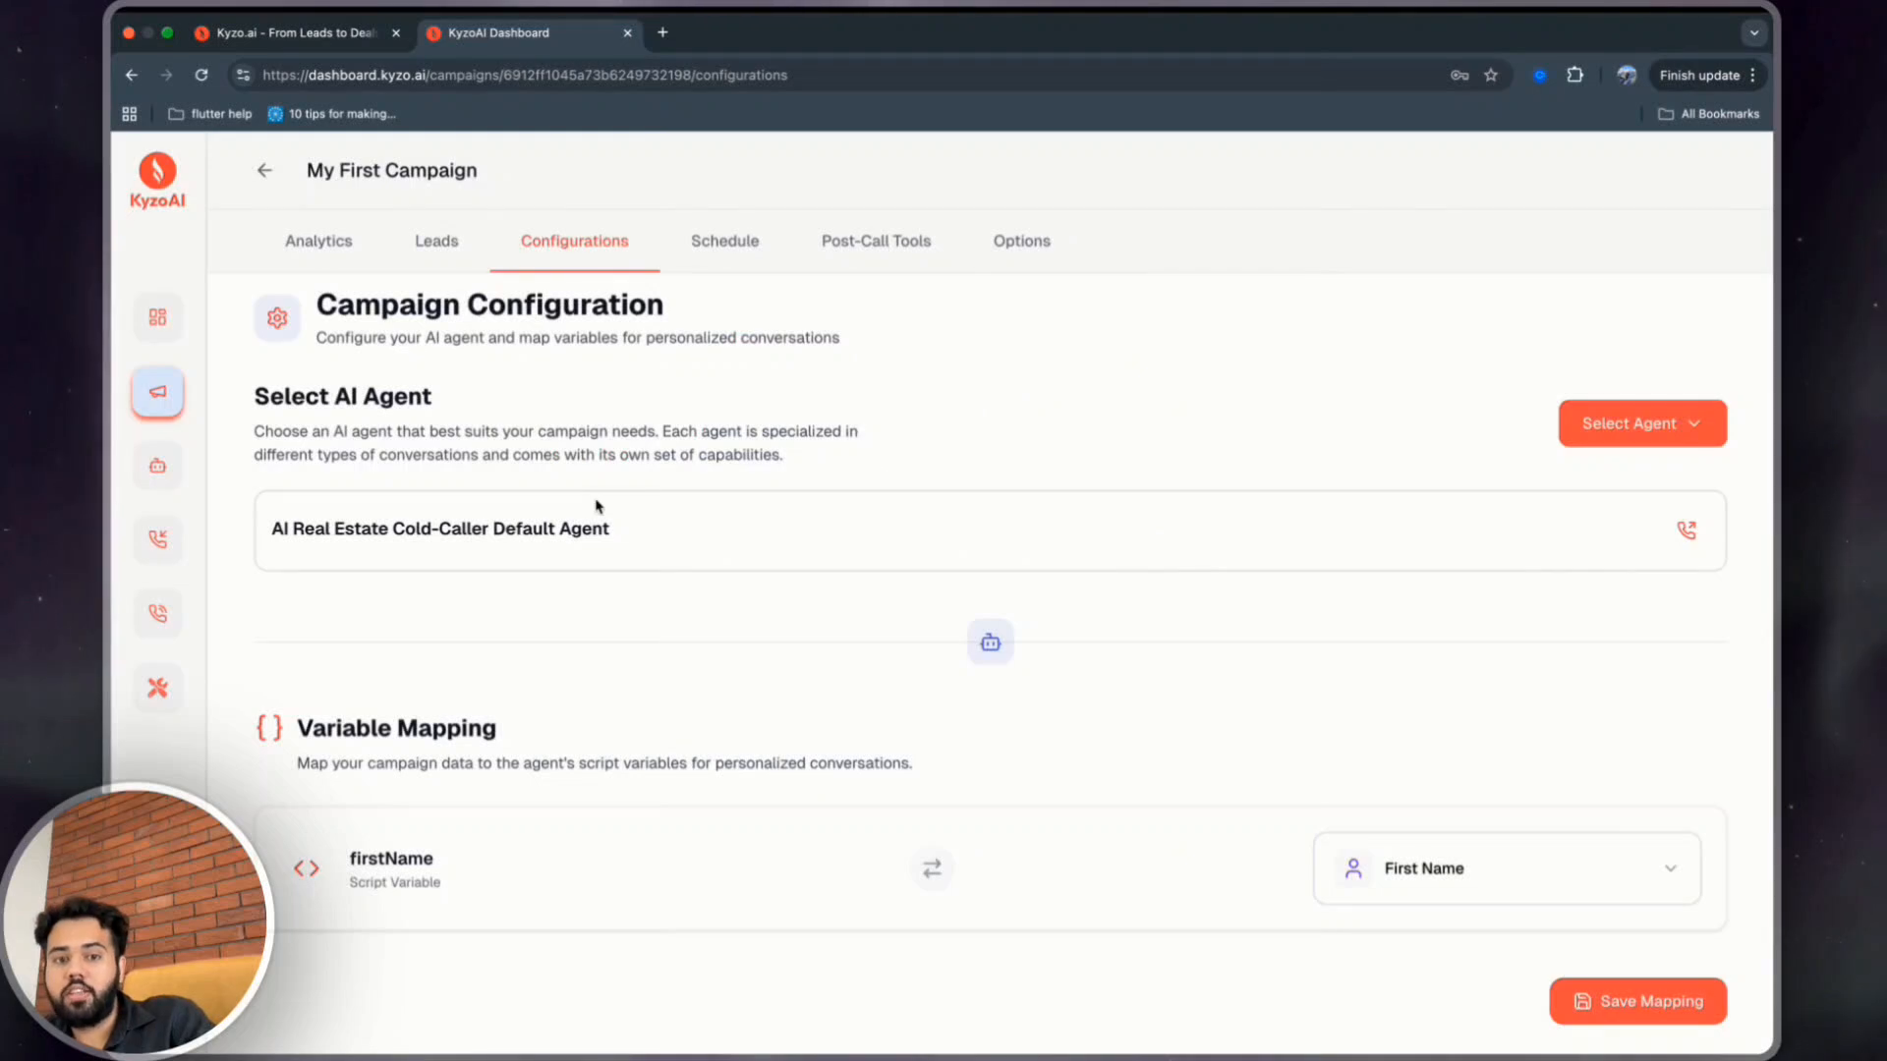
{"action": "left_click", "coordinate": [597, 524]}
{"action": "left_click", "coordinate": [1152, 372]}
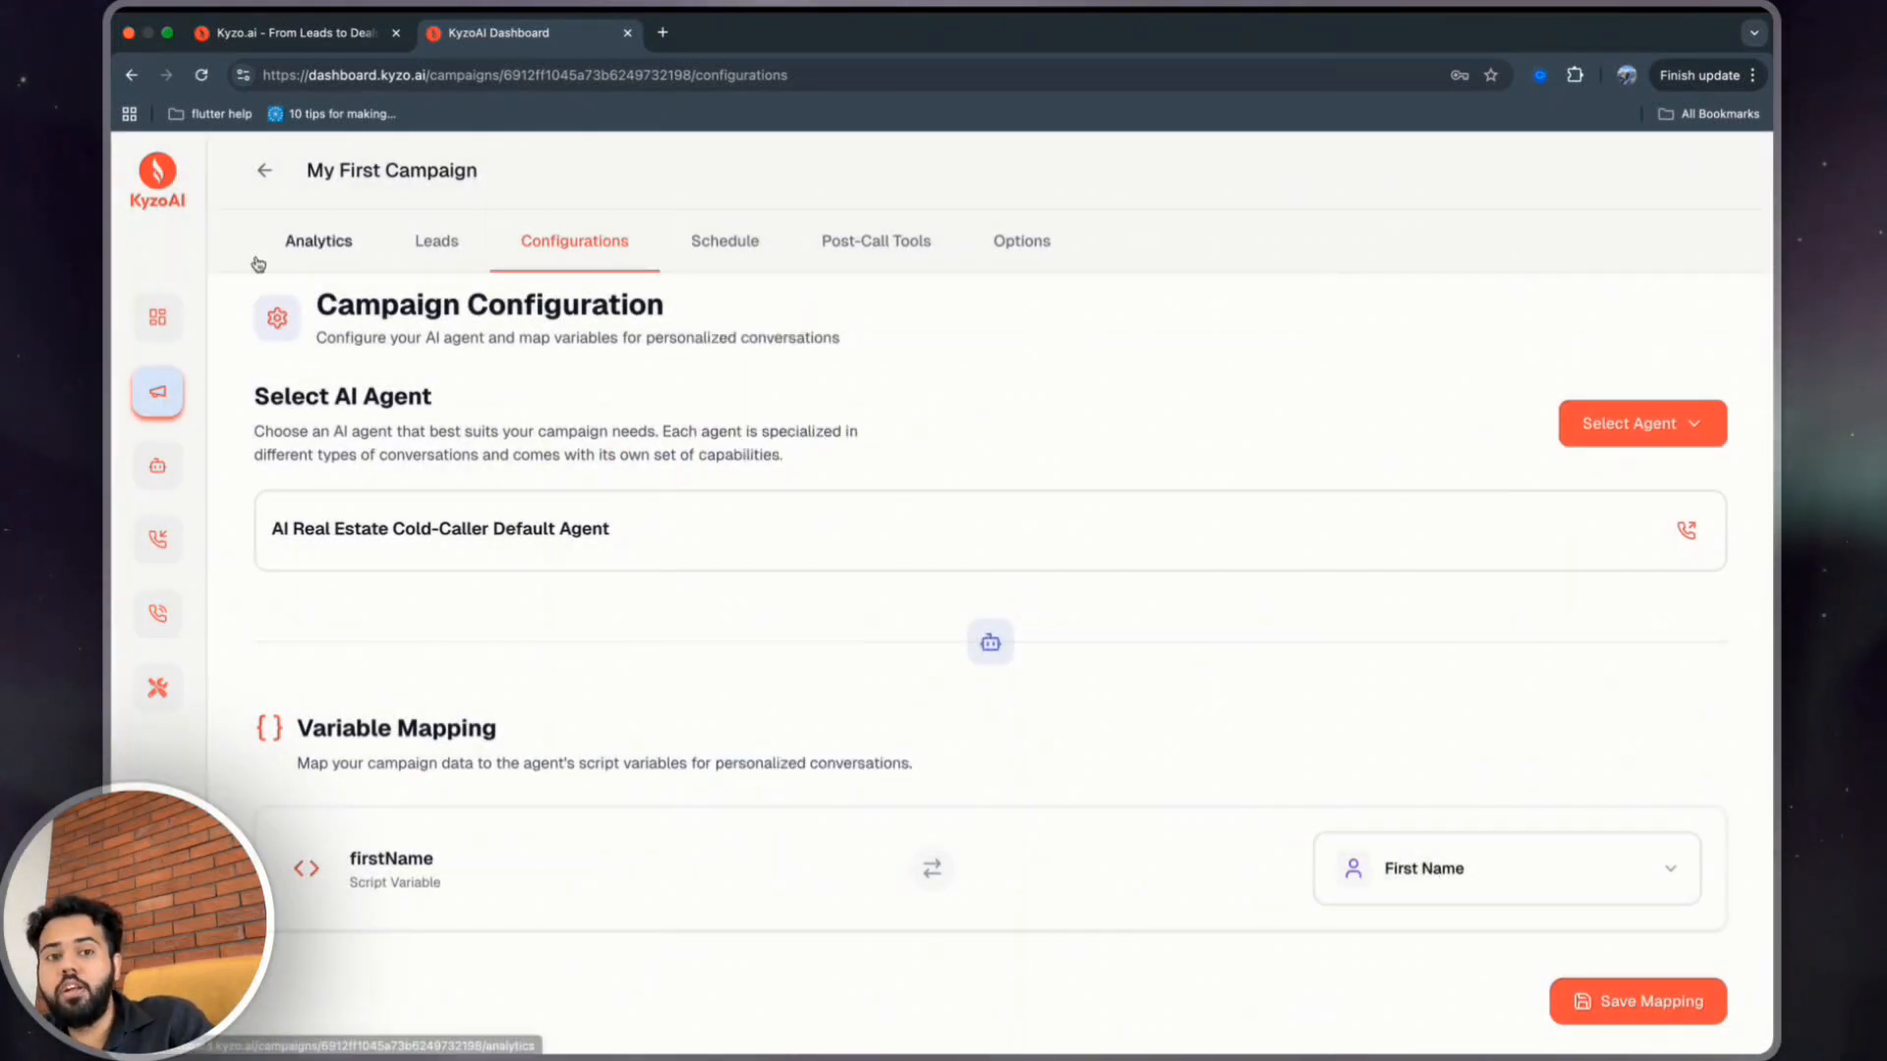
{"action": "left_click", "coordinate": [1579, 1005]}
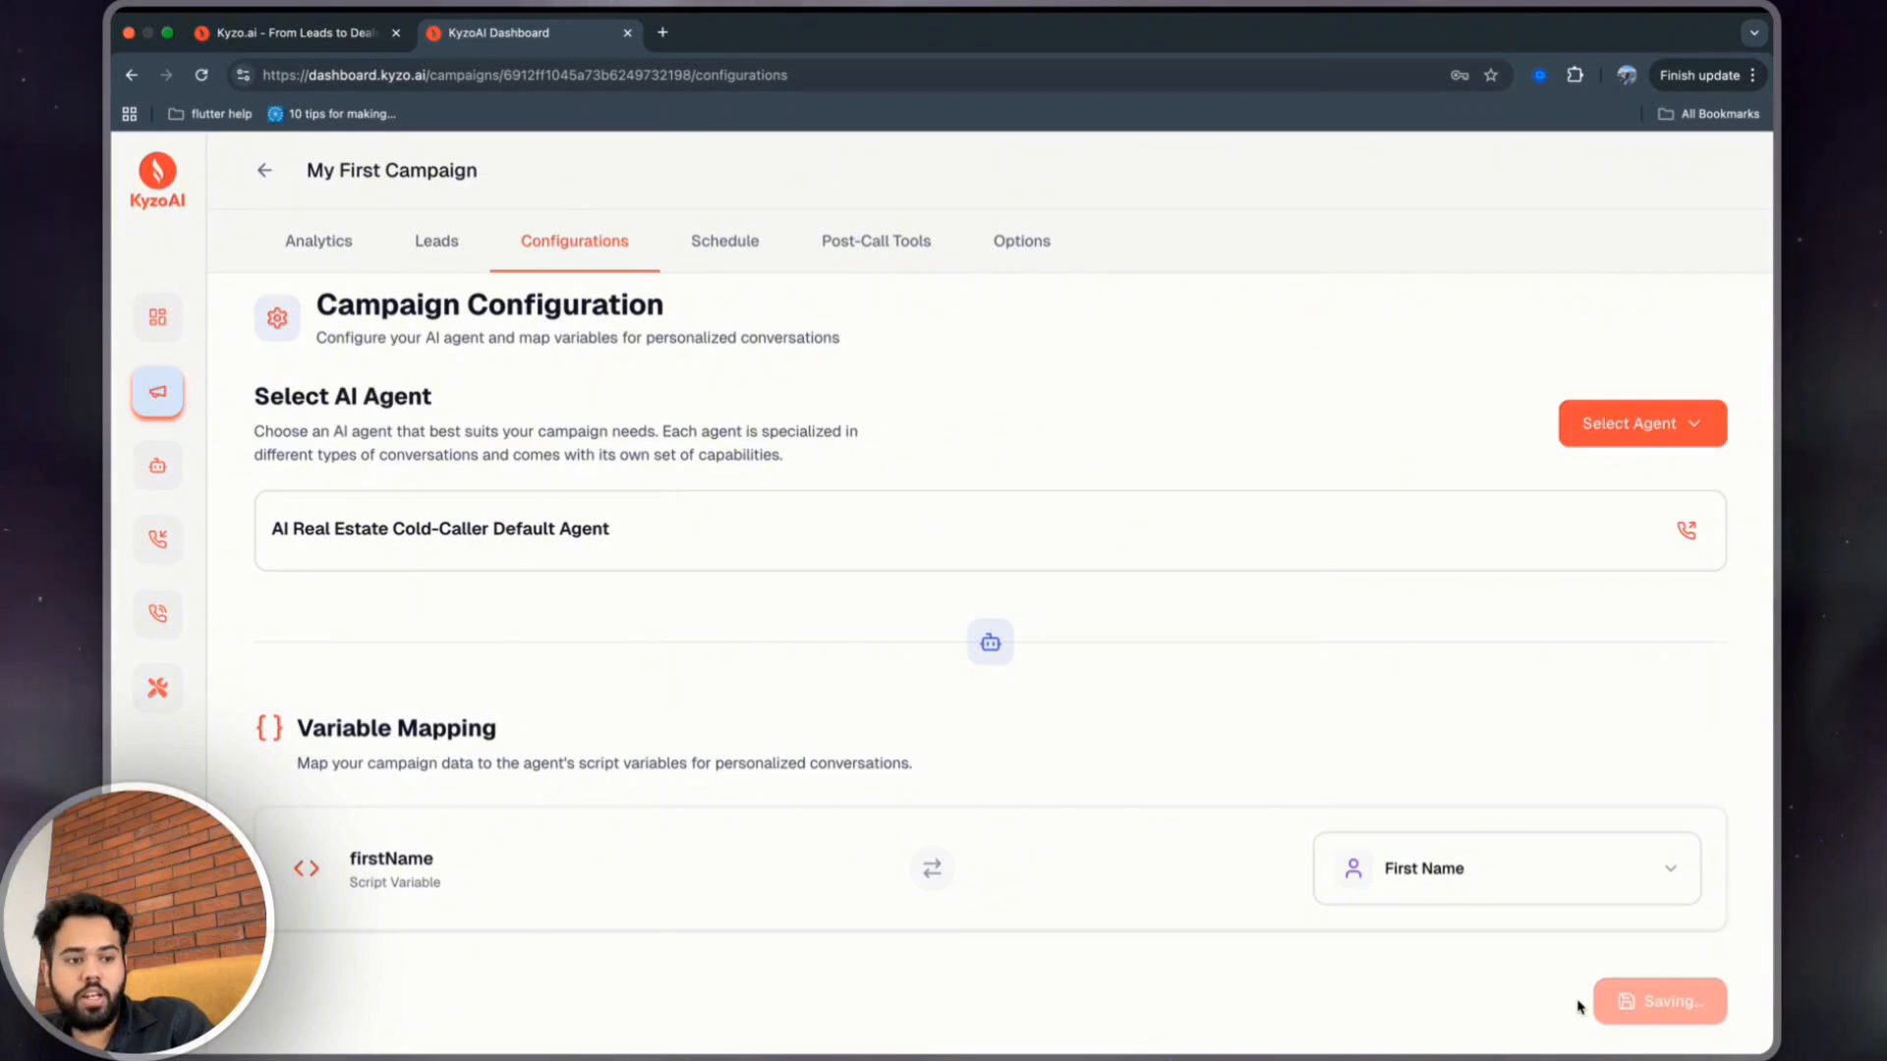
Create a new schedule for the campaign and open it for editing.
{"action": "left_click", "coordinate": [742, 257]}
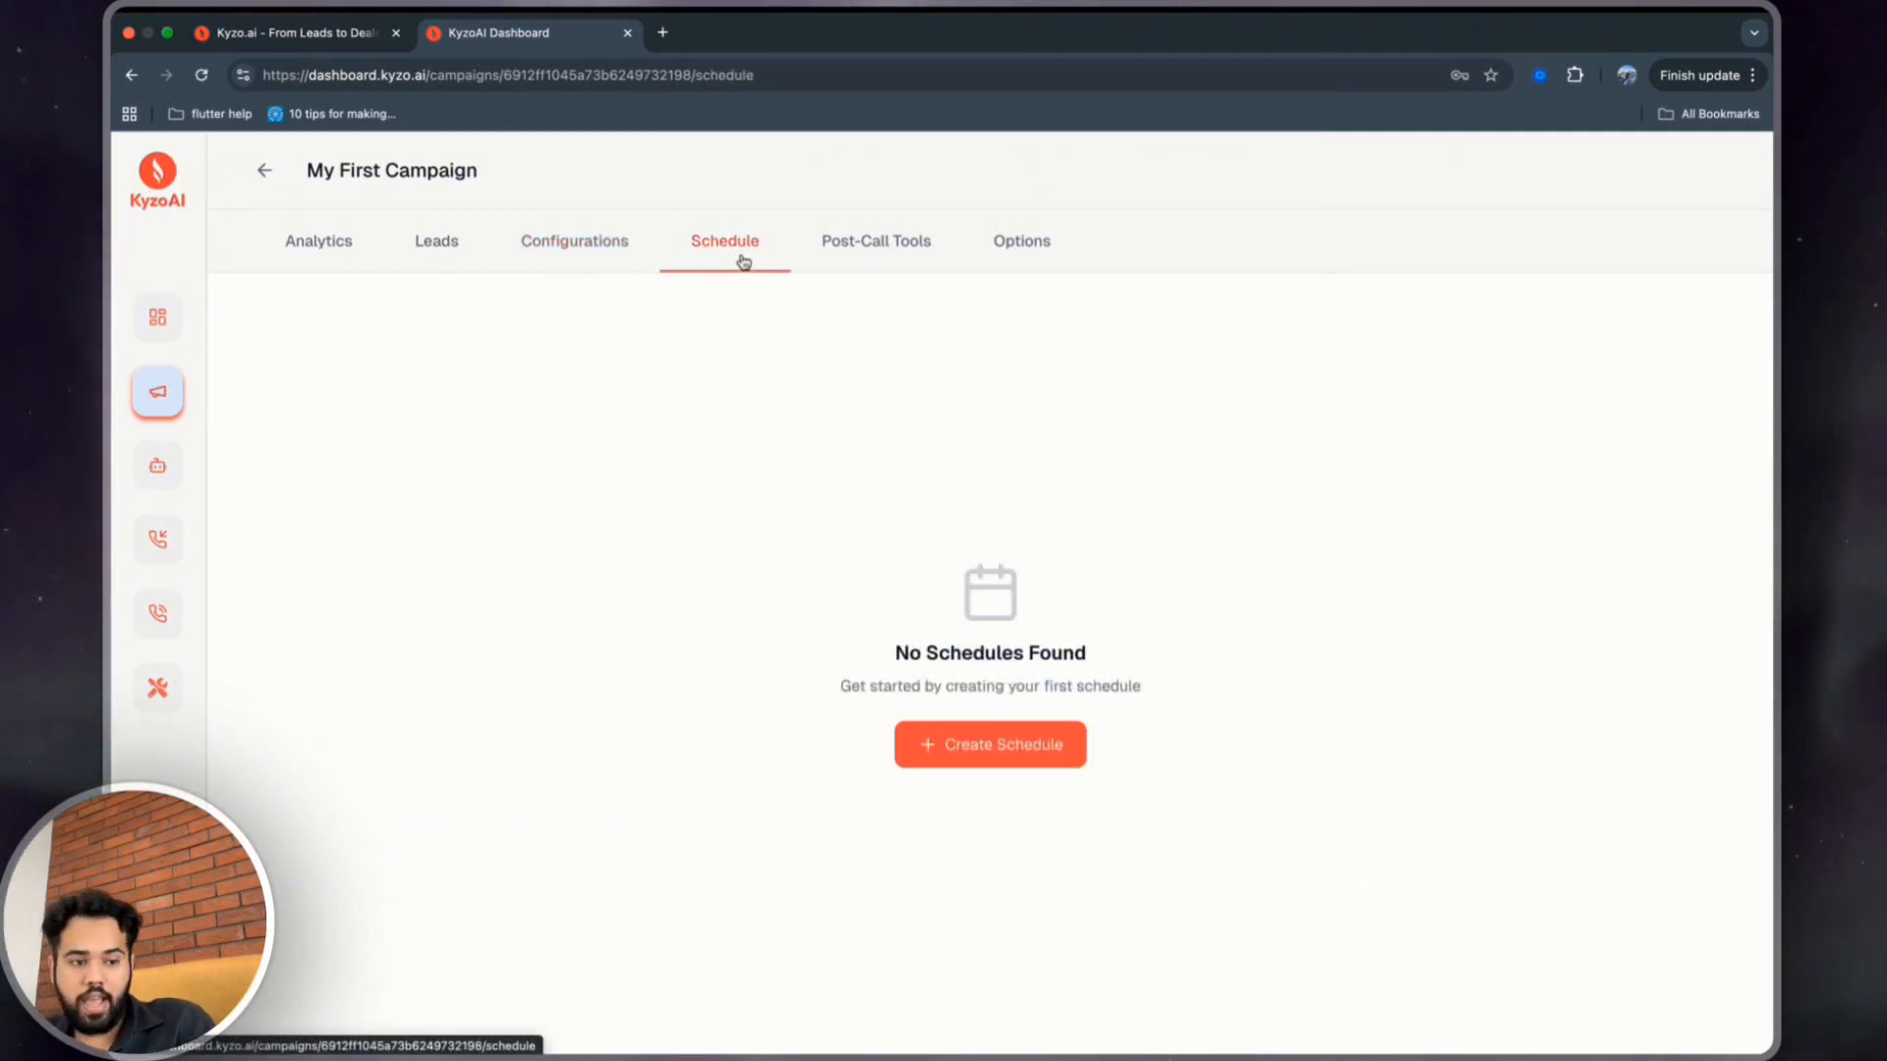
{"action": "left_click", "coordinate": [960, 743]}
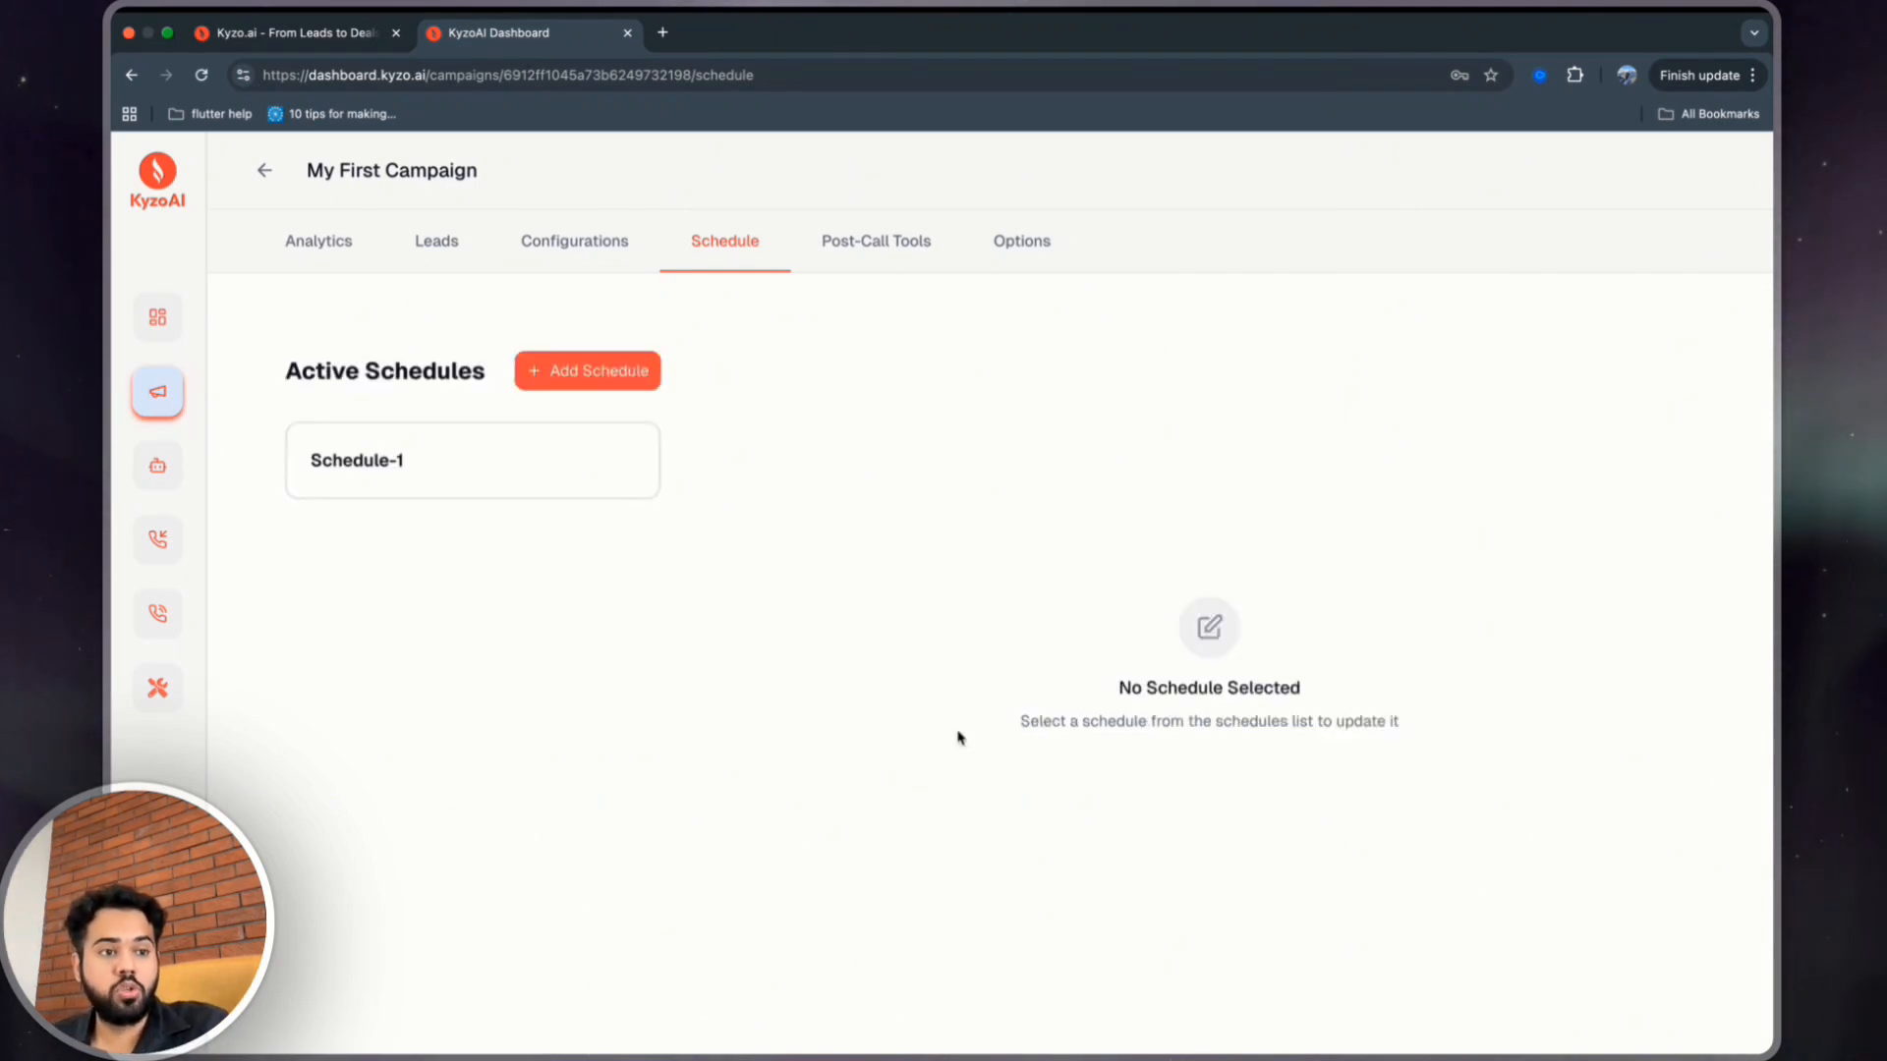
{"action": "left_click", "coordinate": [339, 468]}
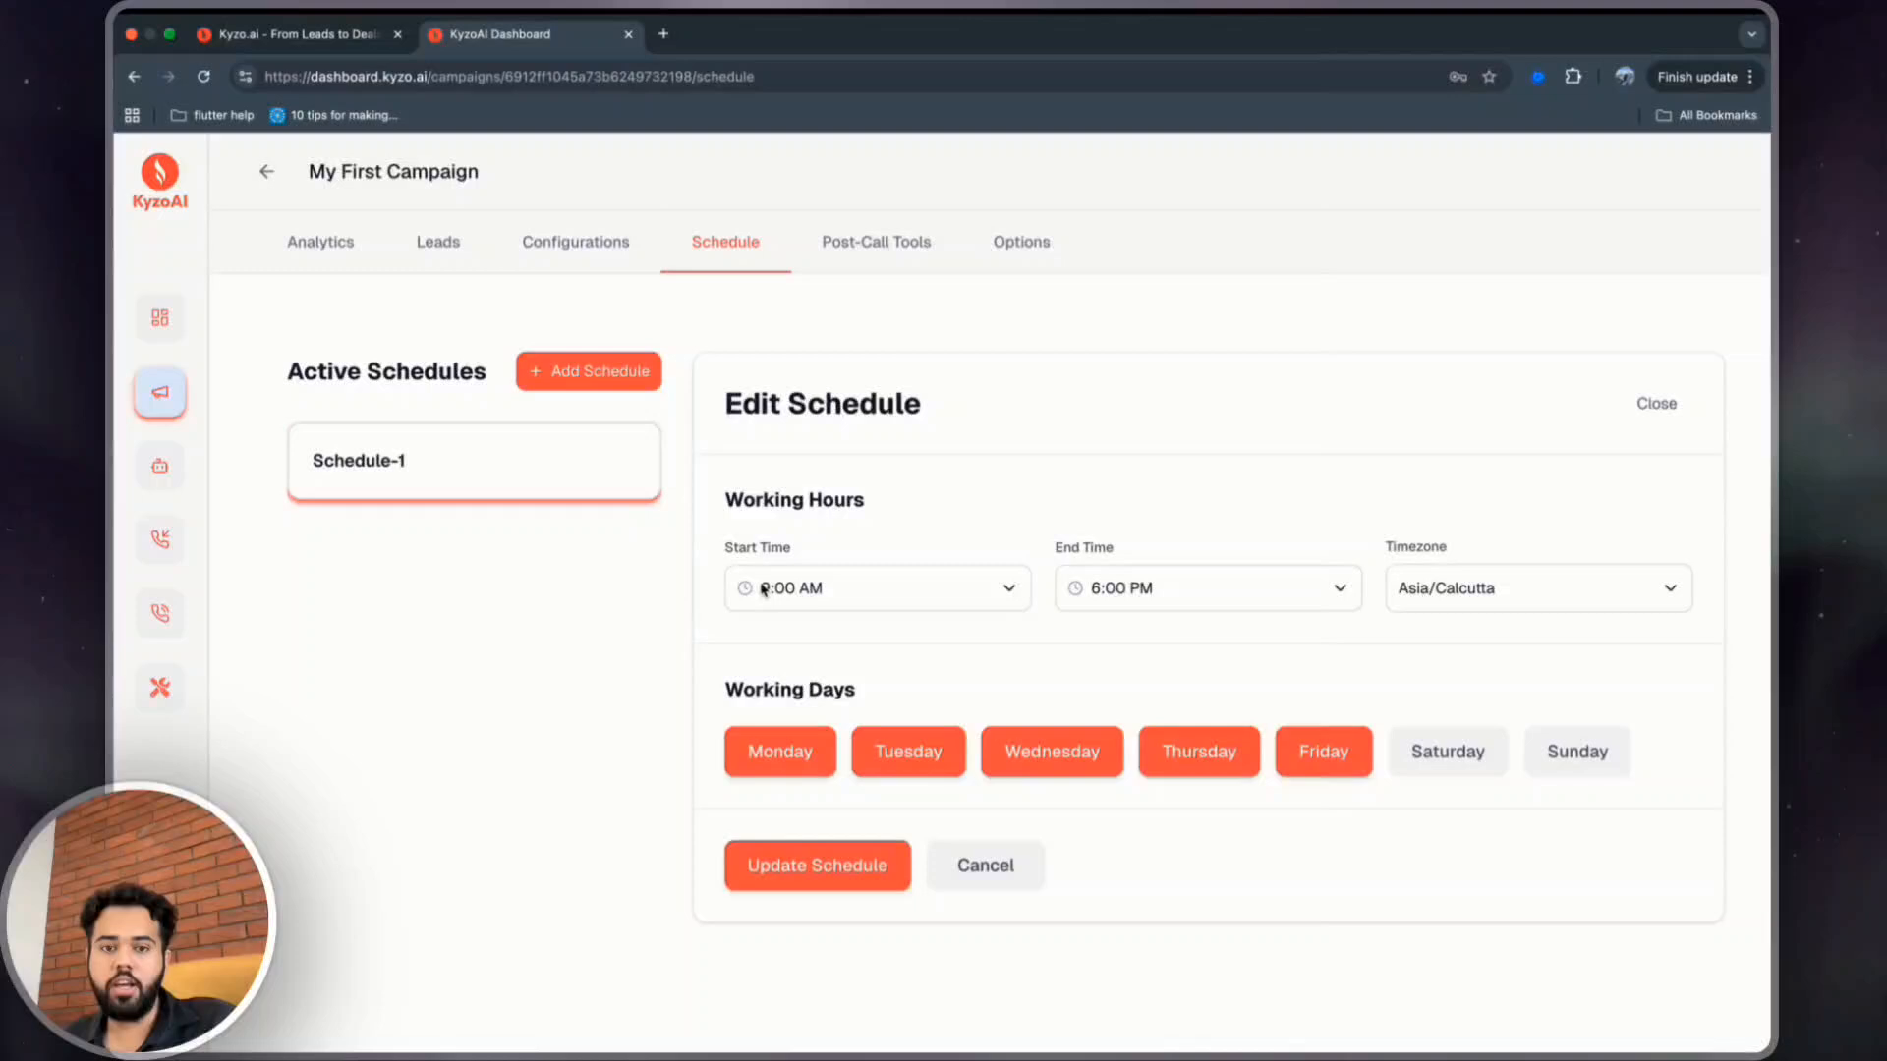
Set the schedule's working hours from 11:00 AM to 4:00 PM.
{"action": "left_click", "coordinate": [826, 587]}
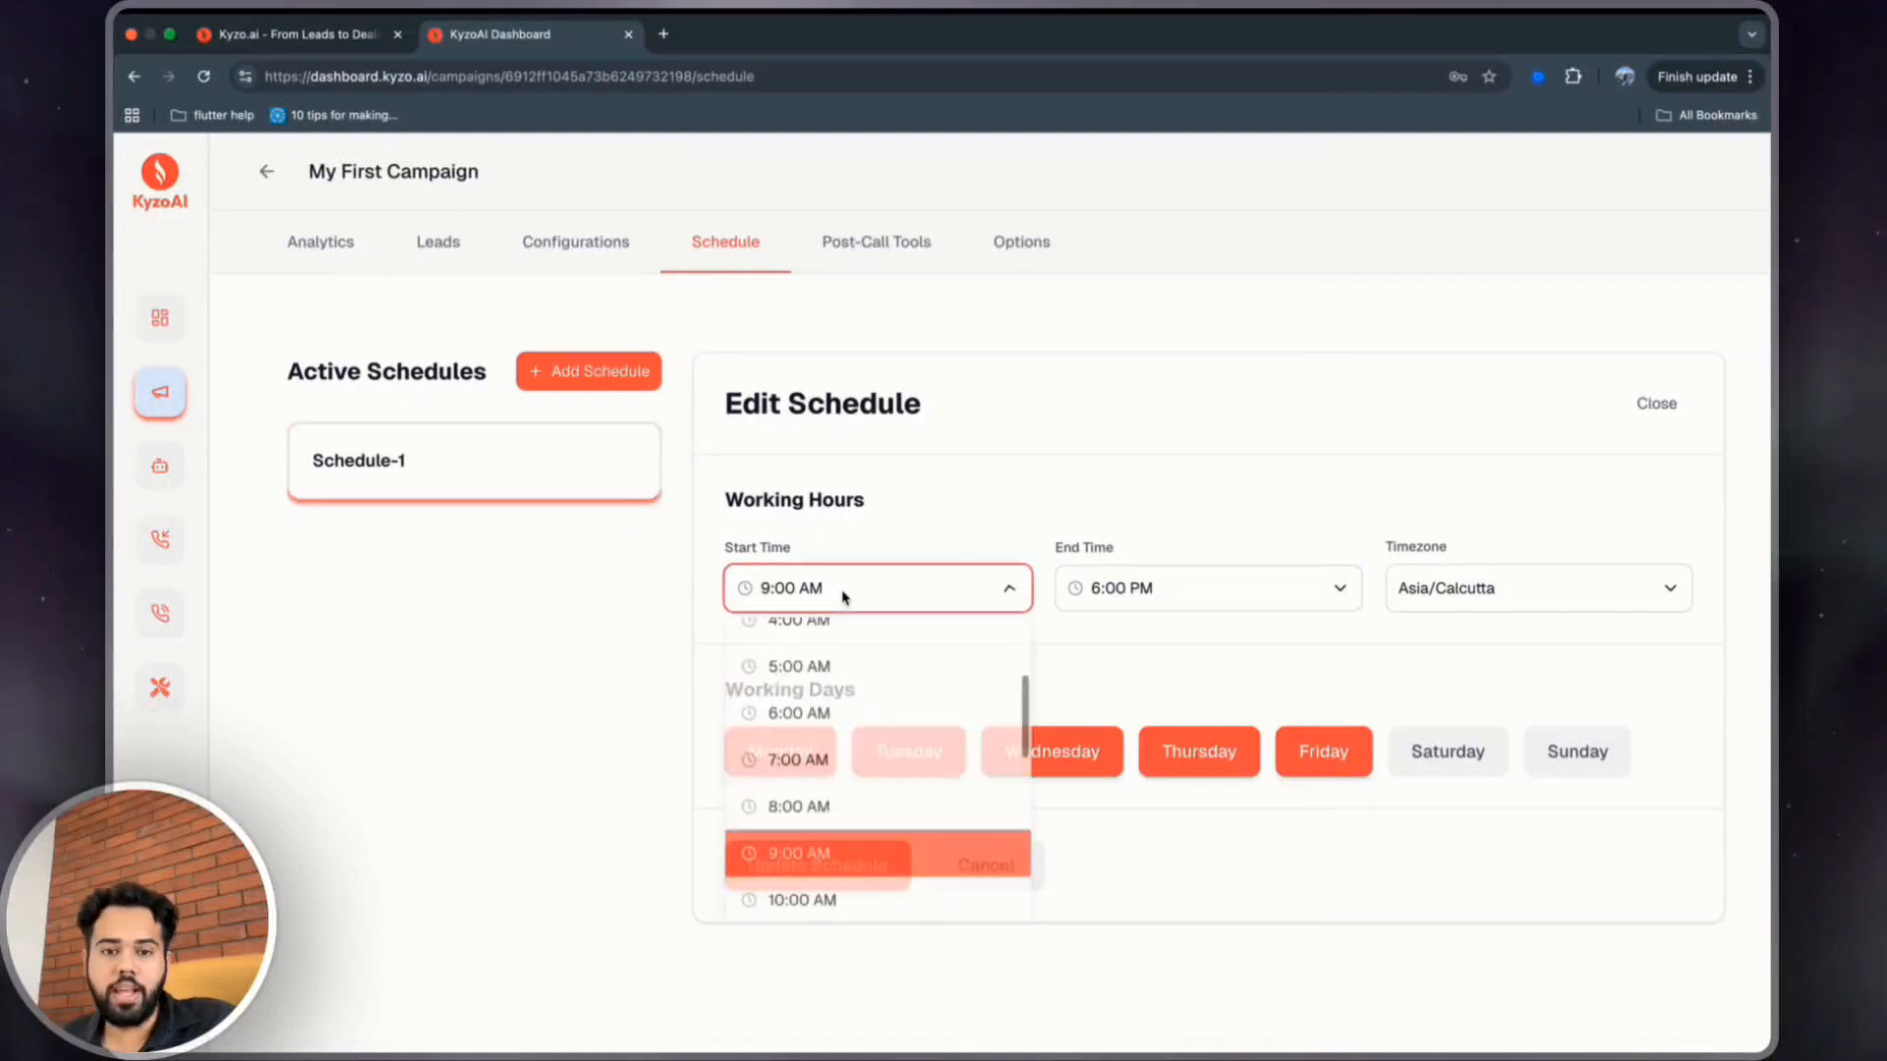
{"action": "scroll", "coordinate": [809, 709], "scroll_direction": "down", "scroll_amount": 2}
{"action": "left_click", "coordinate": [801, 767]}
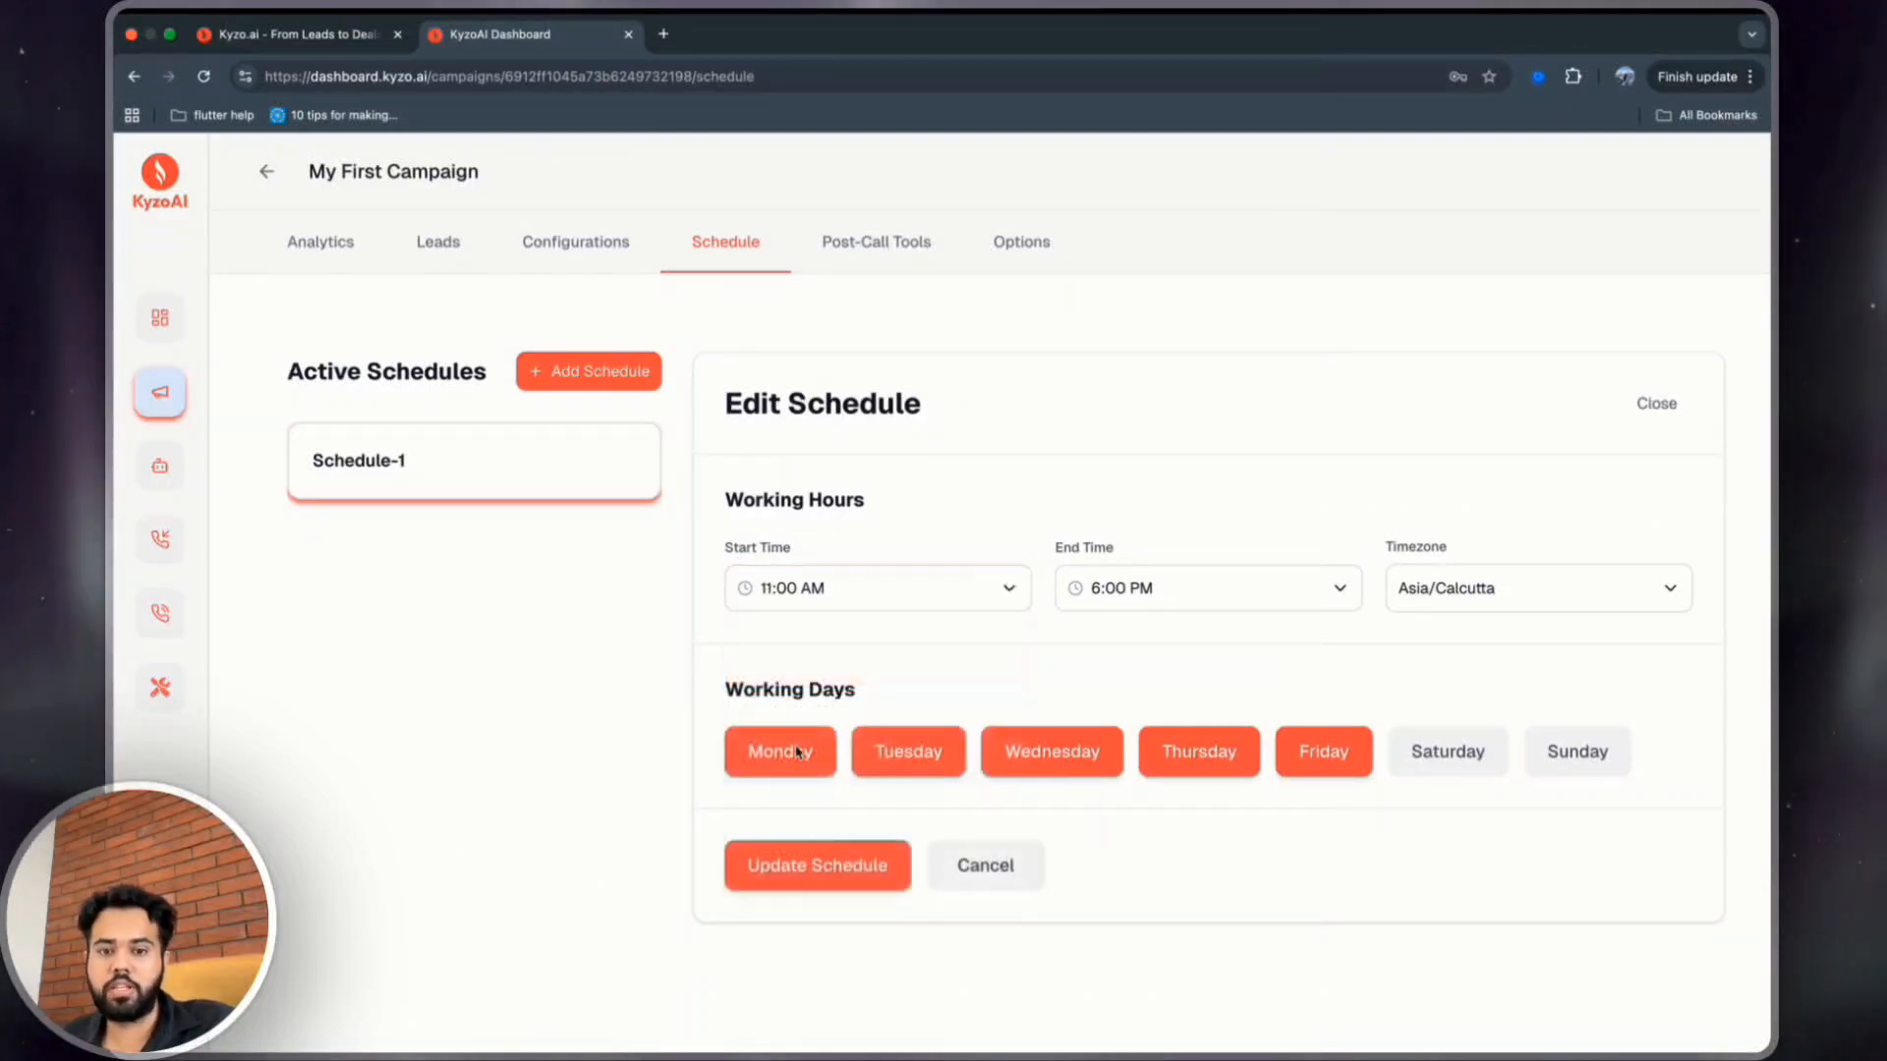
{"action": "left_click", "coordinate": [1167, 587]}
{"action": "scroll", "coordinate": [1118, 755], "scroll_direction": "down", "scroll_amount": 1}
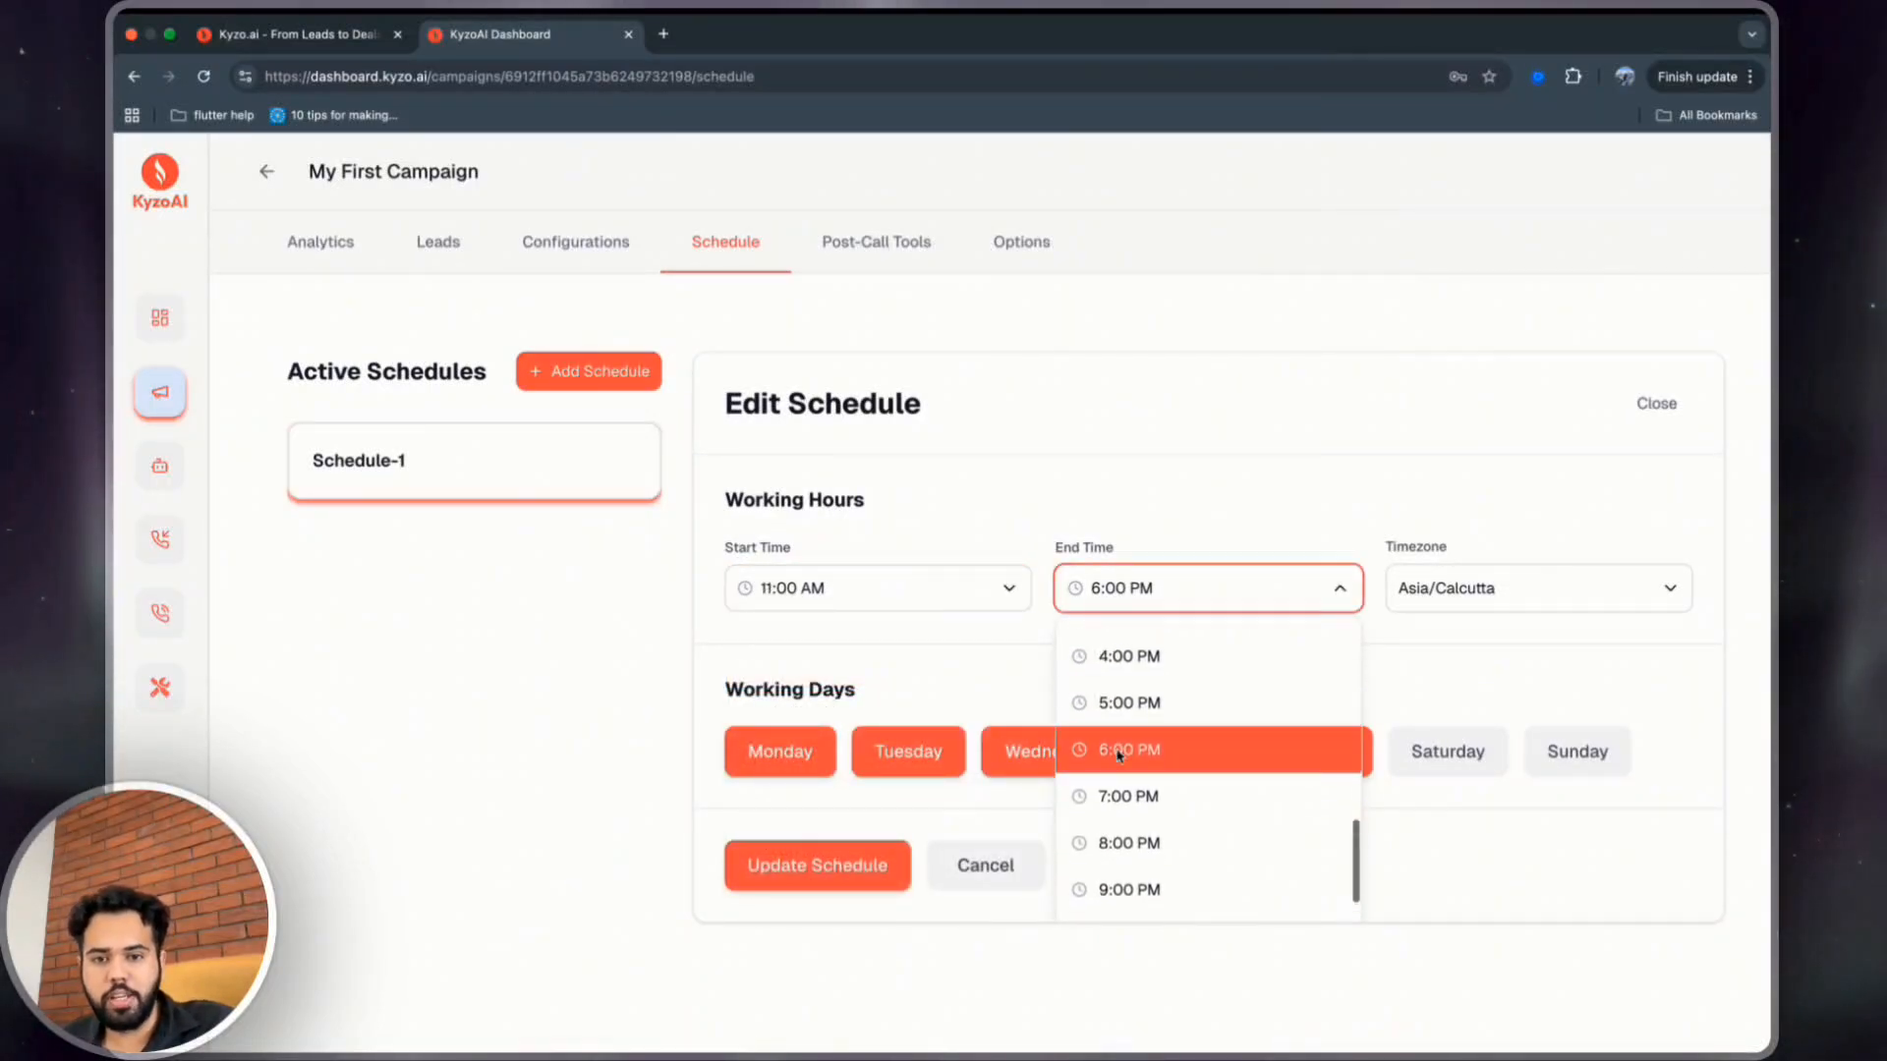
{"action": "scroll", "coordinate": [1120, 757], "scroll_direction": "up", "scroll_amount": 3}
{"action": "left_click", "coordinate": [1129, 775]}
Toggle the working days, adding Saturday, and update the schedule.
{"action": "left_click", "coordinate": [1408, 761]}
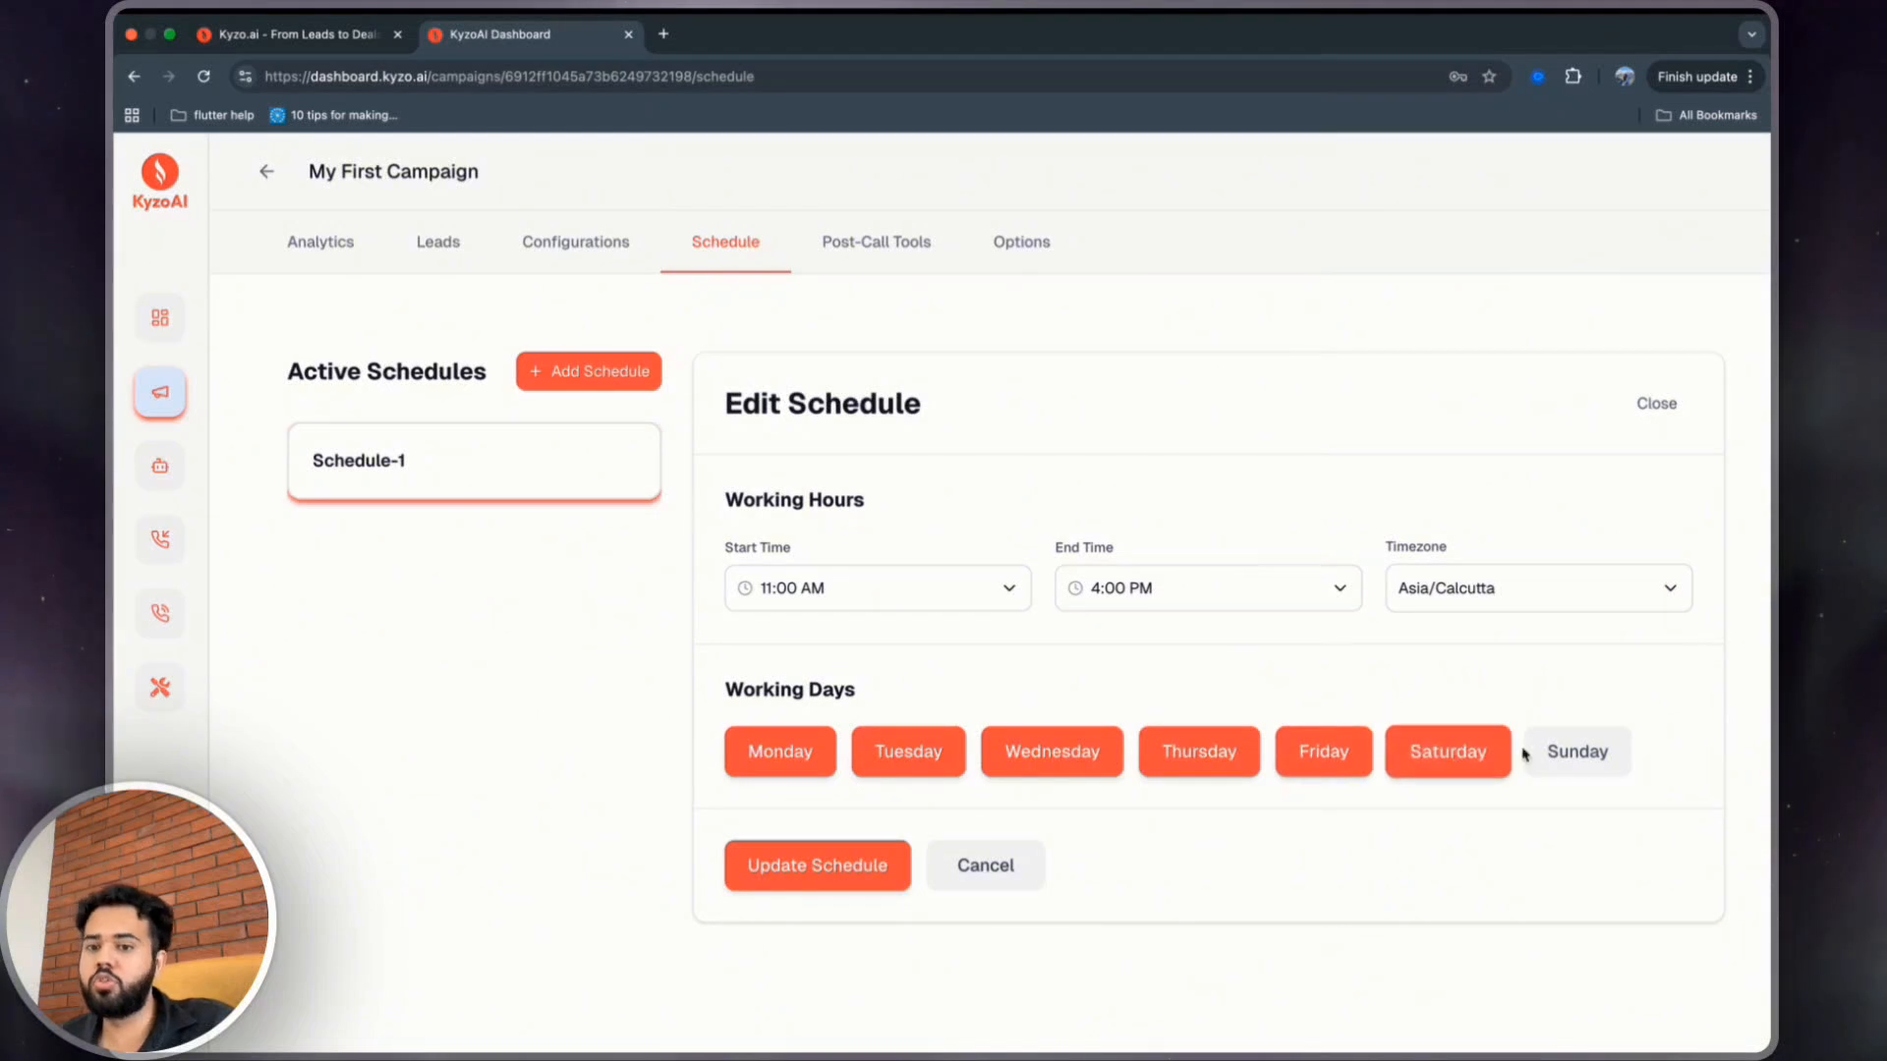
{"action": "left_click", "coordinate": [1533, 751]}
{"action": "left_click", "coordinate": [1218, 758]}
{"action": "left_click", "coordinate": [1051, 754]}
{"action": "left_click", "coordinate": [908, 755]}
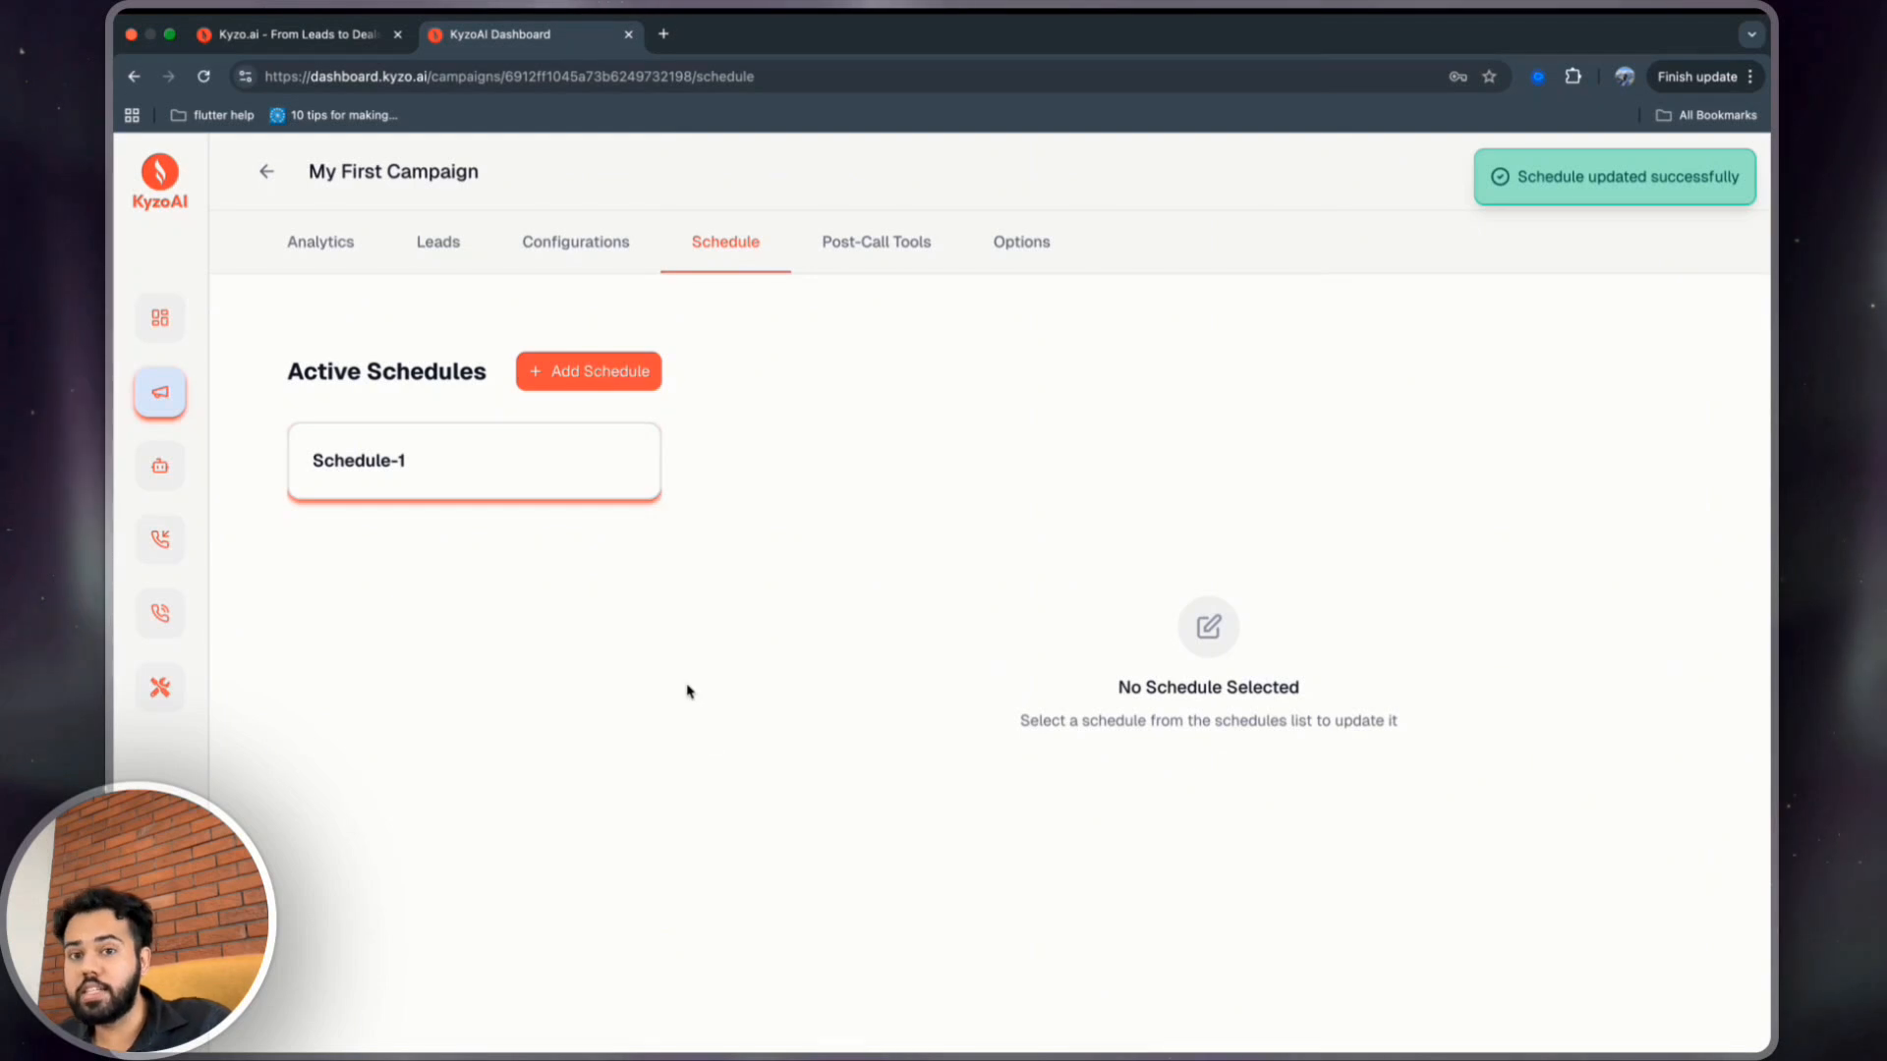
Choose Company Phone 1: USA as the outbound phone number in the campaign options.
{"action": "left_click", "coordinate": [1020, 240]}
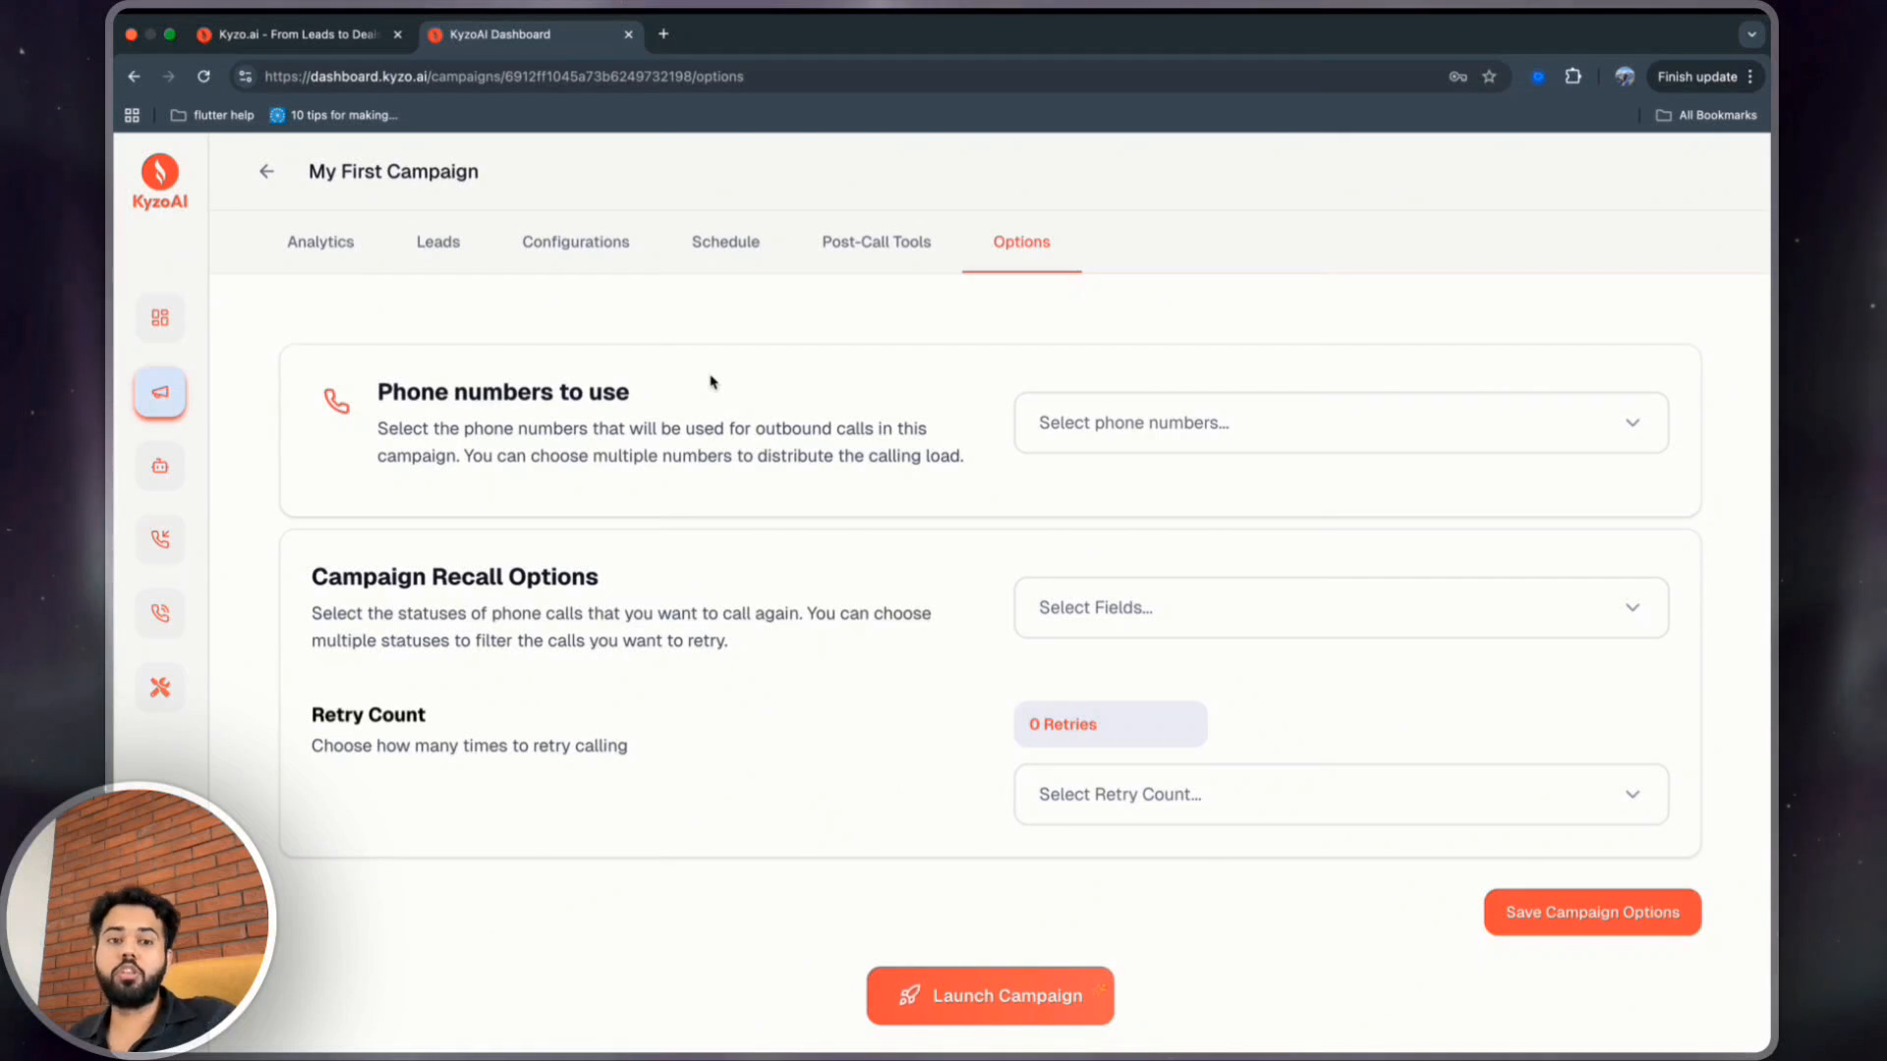
{"action": "left_click", "coordinate": [1120, 423]}
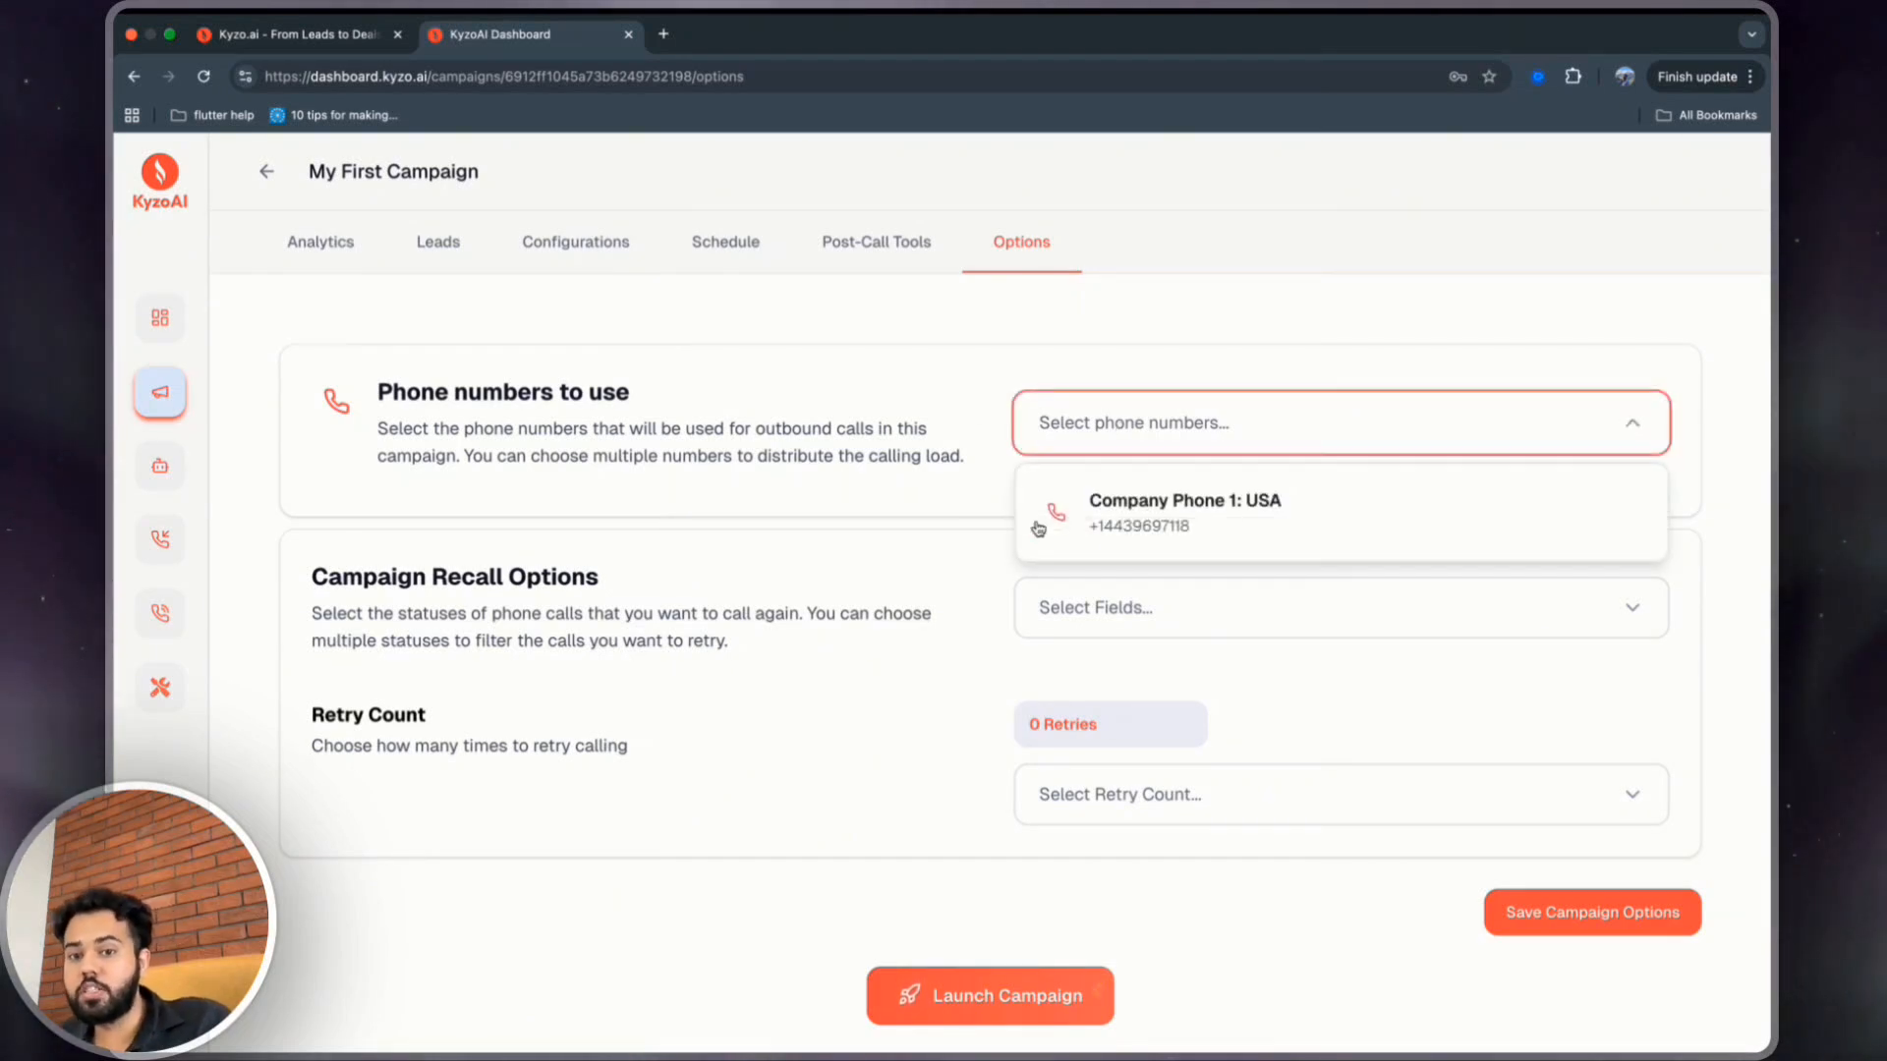
{"action": "left_click", "coordinate": [1088, 511]}
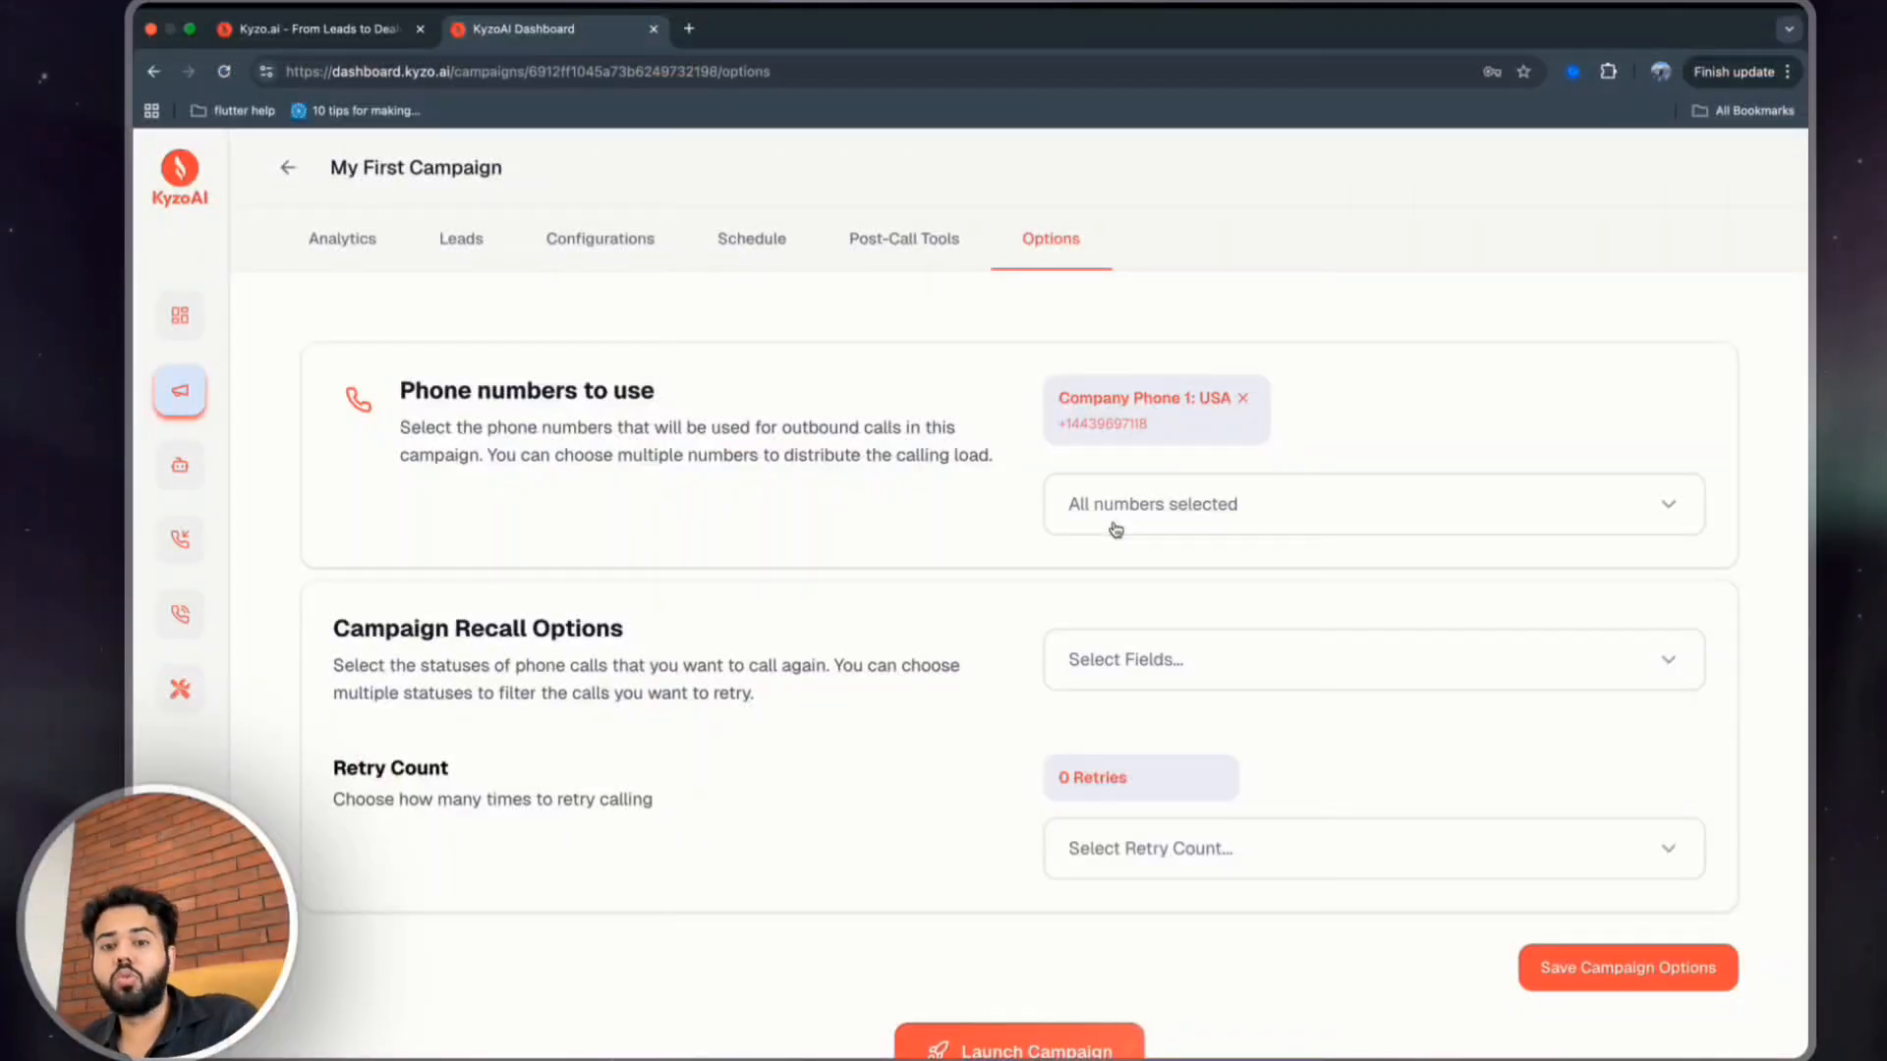
Select Not Answered and VoiceMail as the call statuses to recall in the campaign recall options.
{"action": "scroll", "coordinate": [1116, 530], "scroll_direction": "down", "scroll_amount": 1}
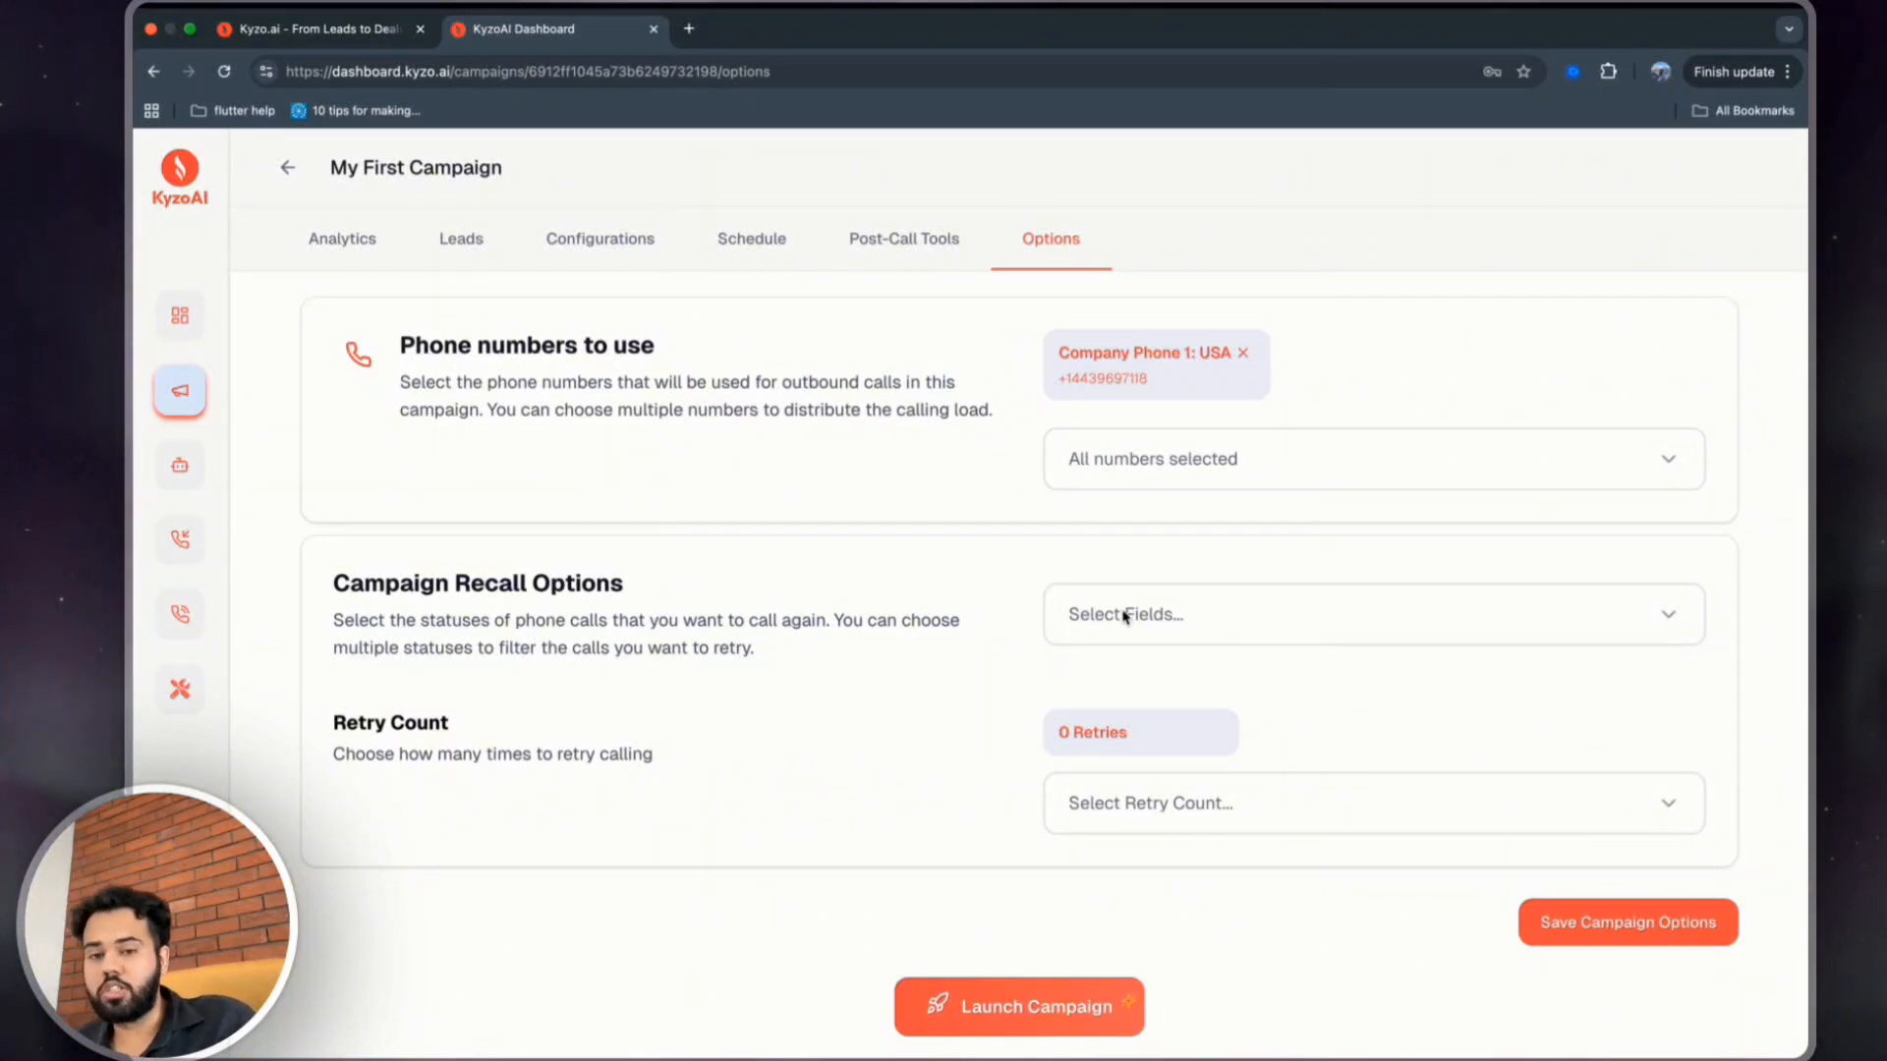
{"action": "left_click", "coordinate": [1087, 615]}
{"action": "left_click", "coordinate": [1087, 694]}
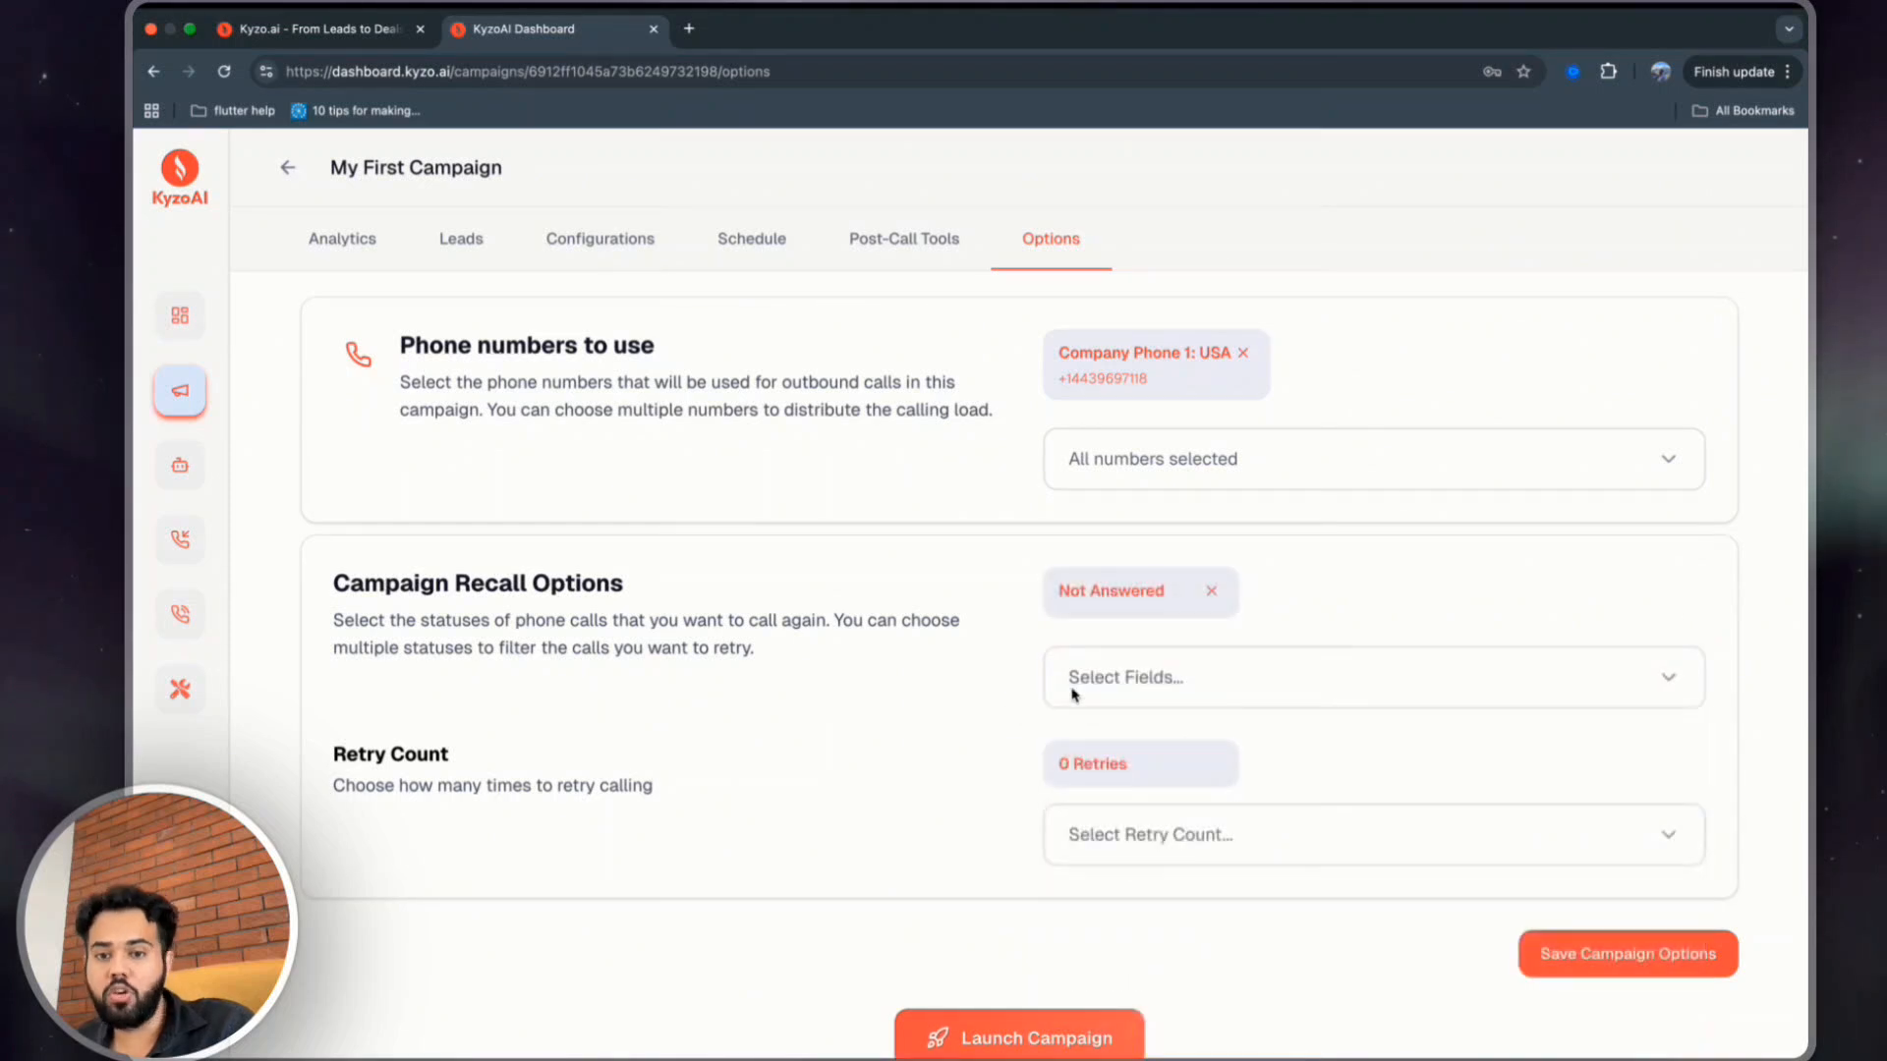
{"action": "left_click", "coordinate": [1130, 676]}
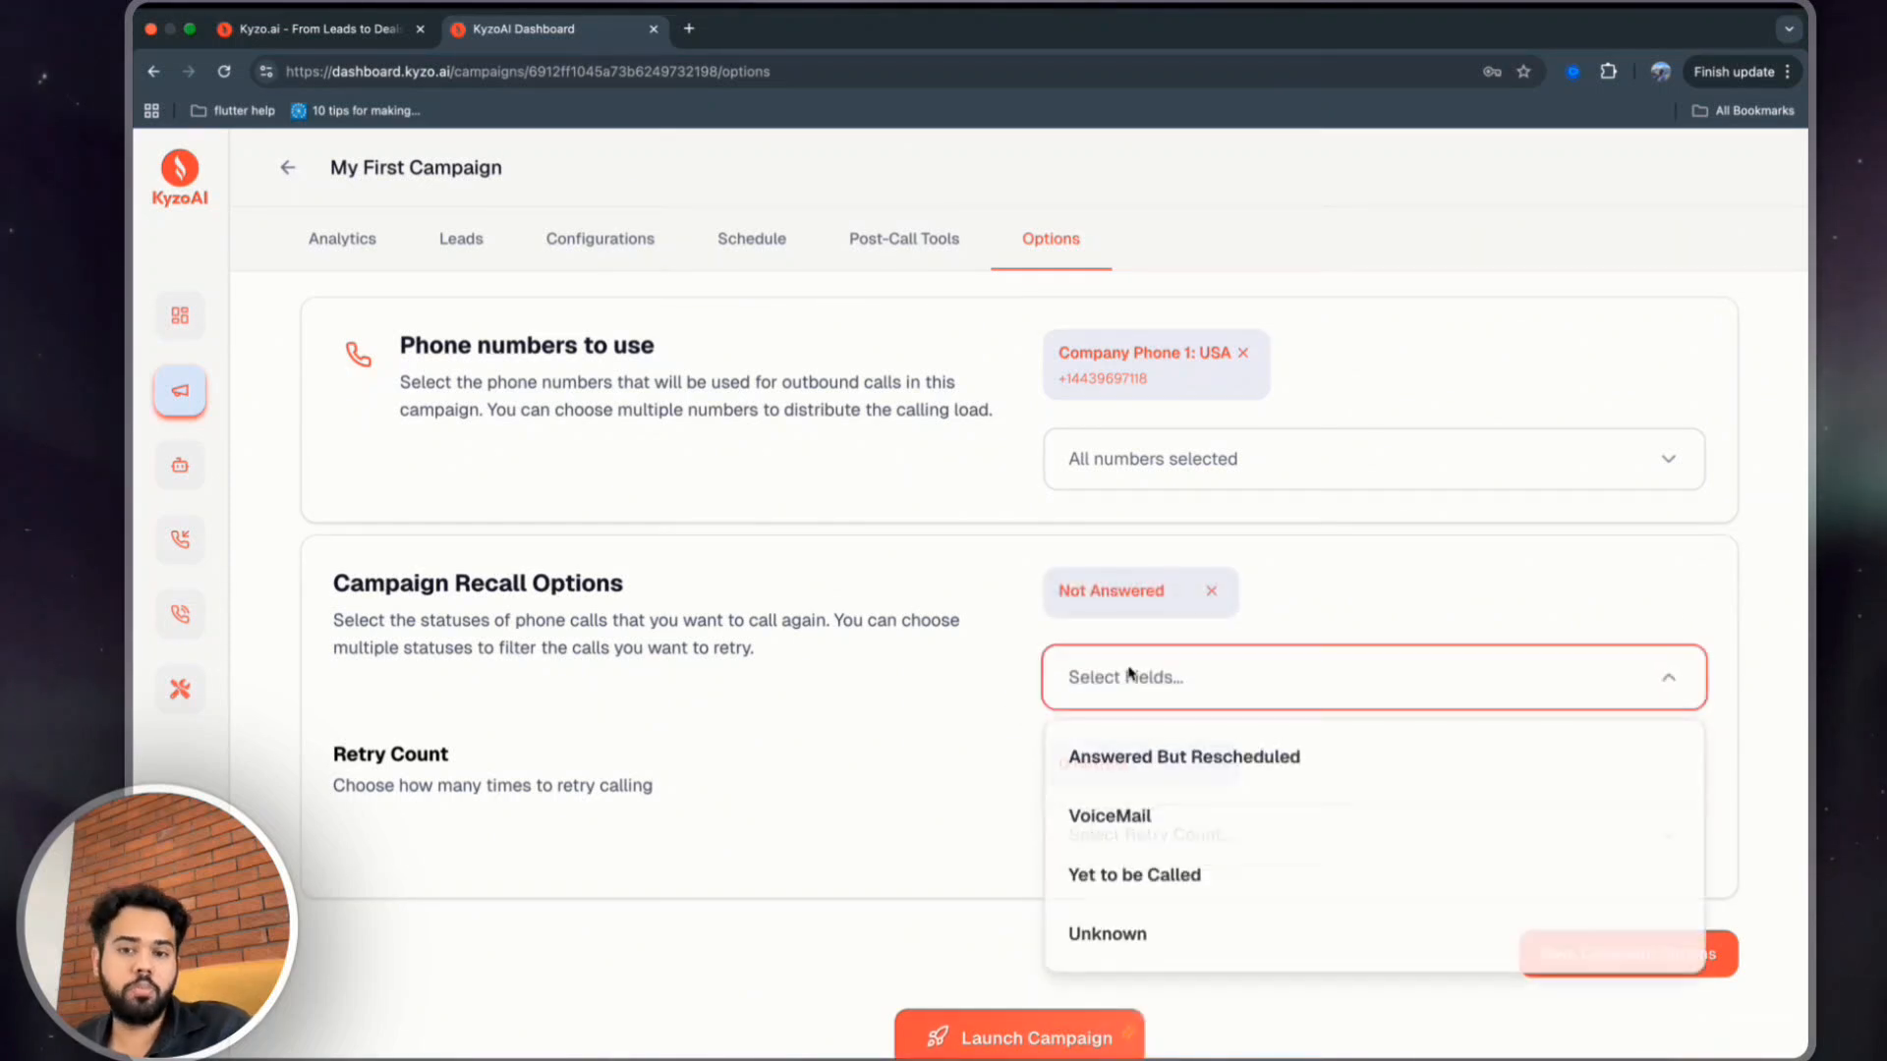
{"action": "left_click", "coordinate": [1166, 822]}
Set the retry count to 3 Retries.
{"action": "left_click", "coordinate": [1153, 857]}
{"action": "scroll", "coordinate": [1146, 859], "scroll_direction": "down", "scroll_amount": 2}
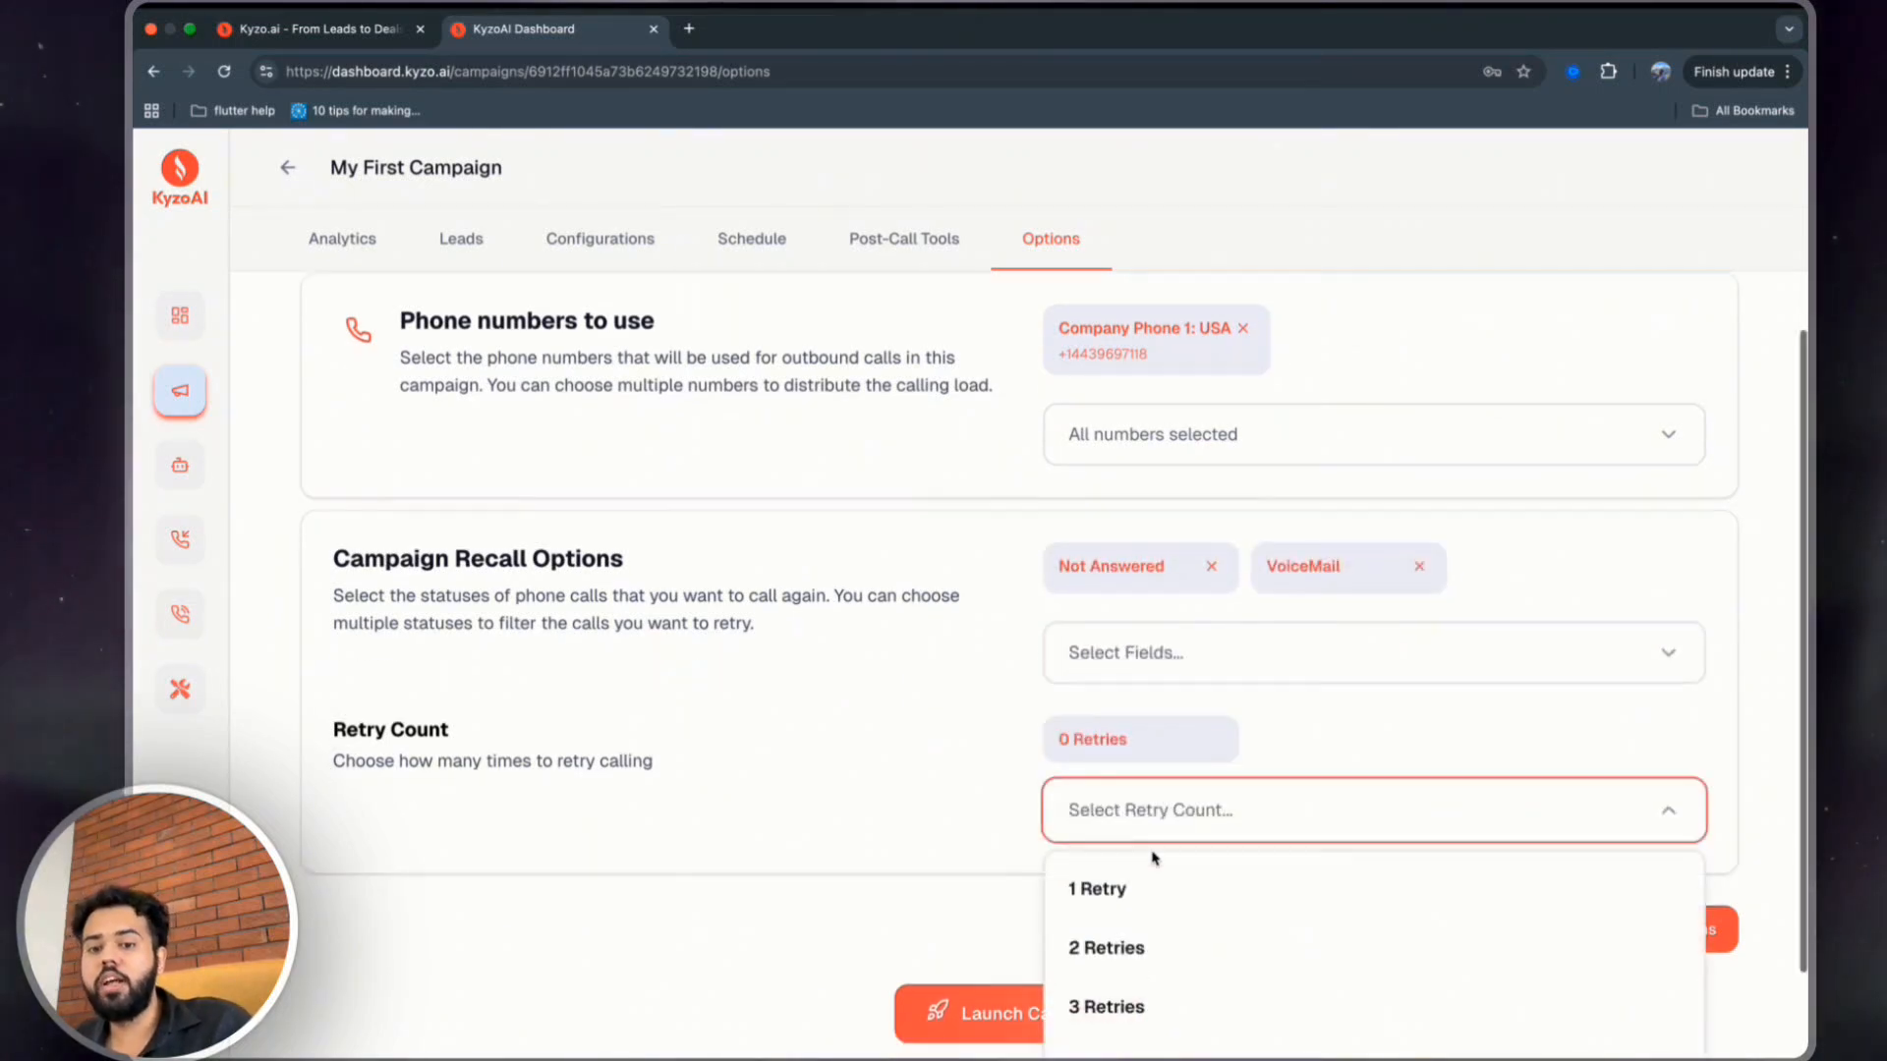
{"action": "left_click", "coordinate": [1084, 900]}
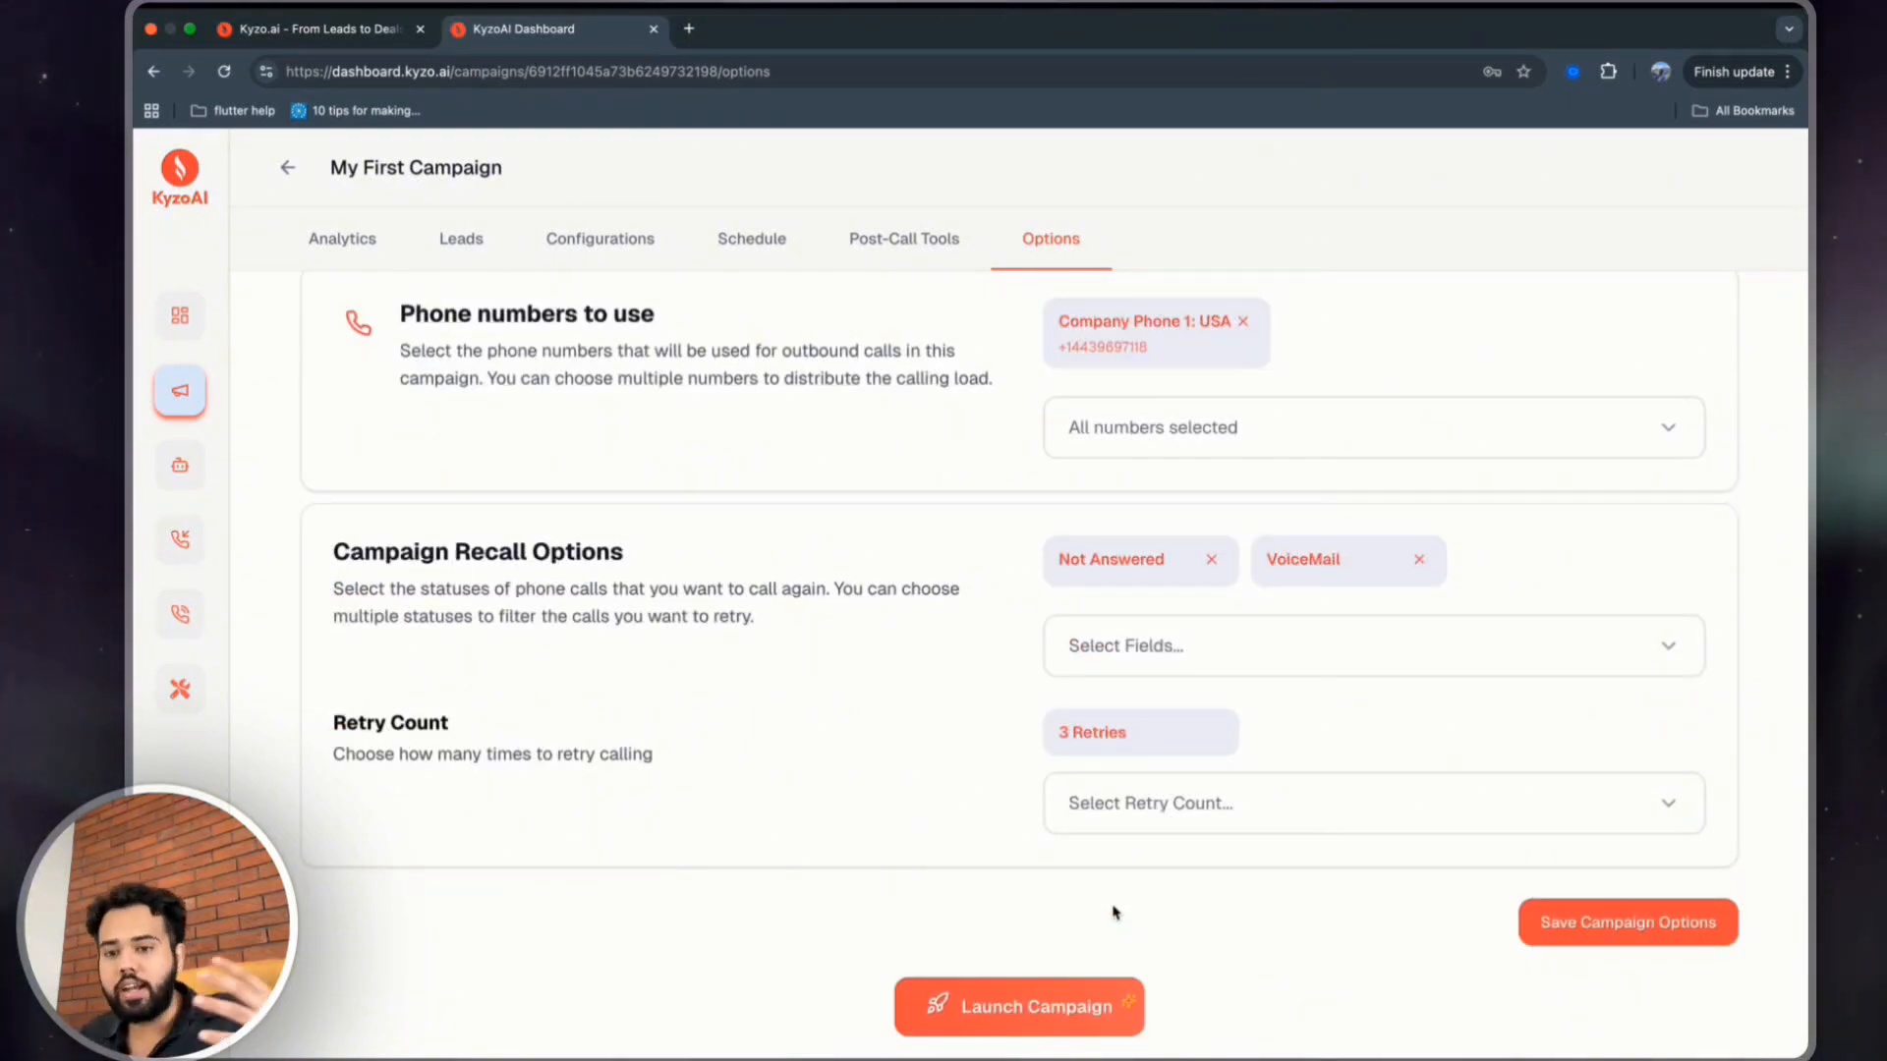
Save the campaign options and start launching the campaign.
{"action": "scroll", "coordinate": [1114, 912], "scroll_direction": "up", "scroll_amount": 2}
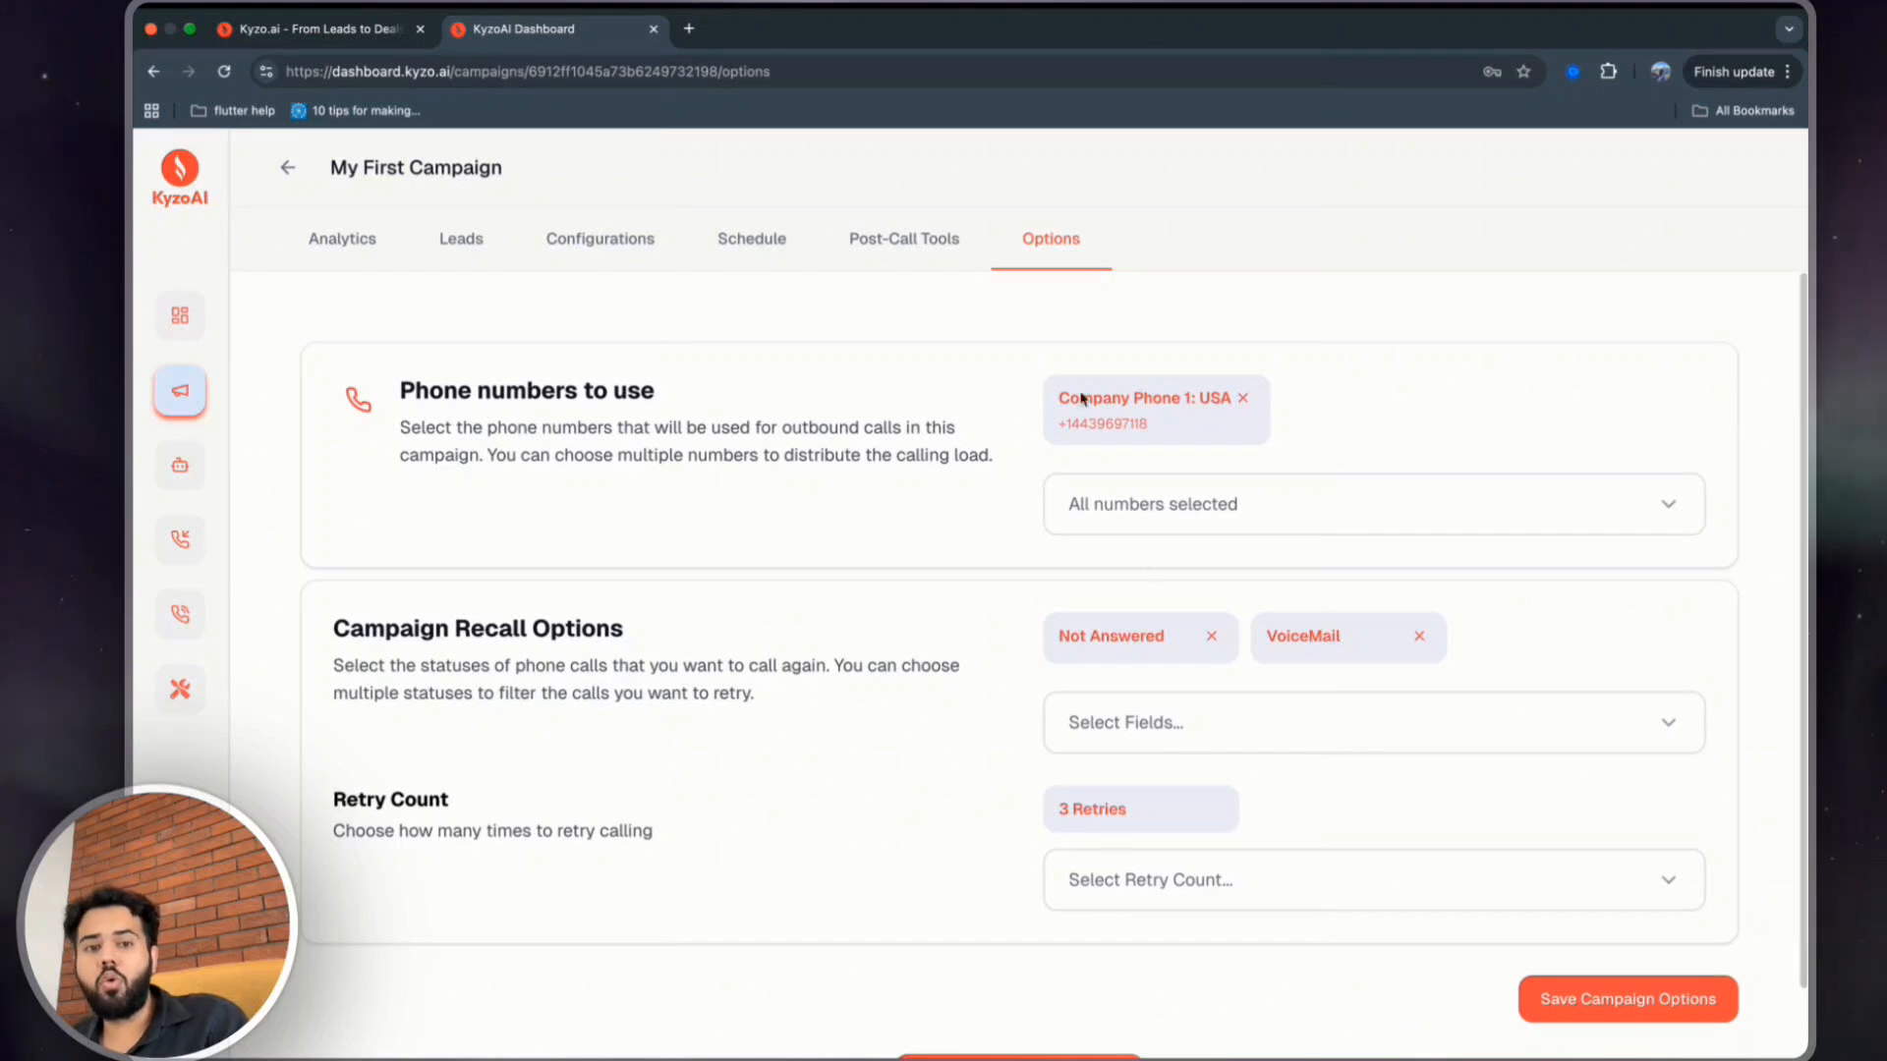
{"action": "scroll", "coordinate": [1599, 1002], "scroll_direction": "down", "scroll_amount": 2}
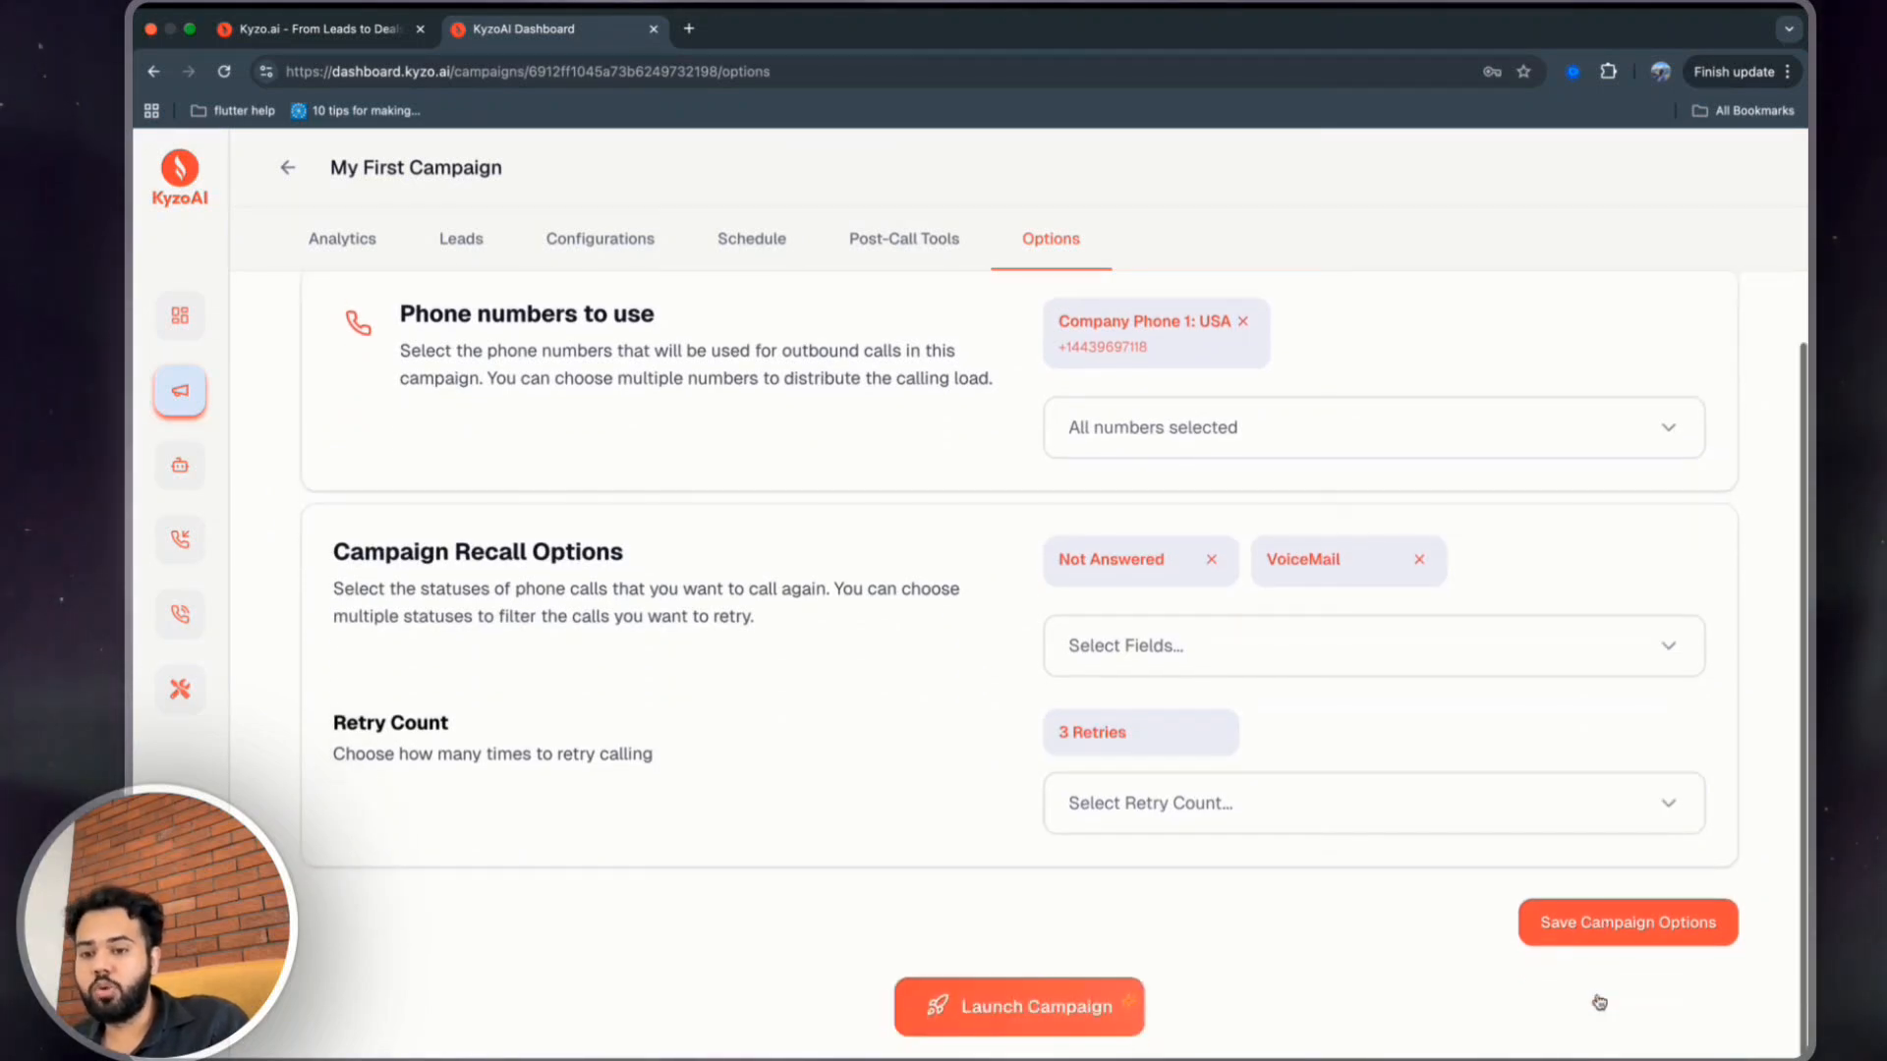
{"action": "left_click", "coordinate": [1612, 923]}
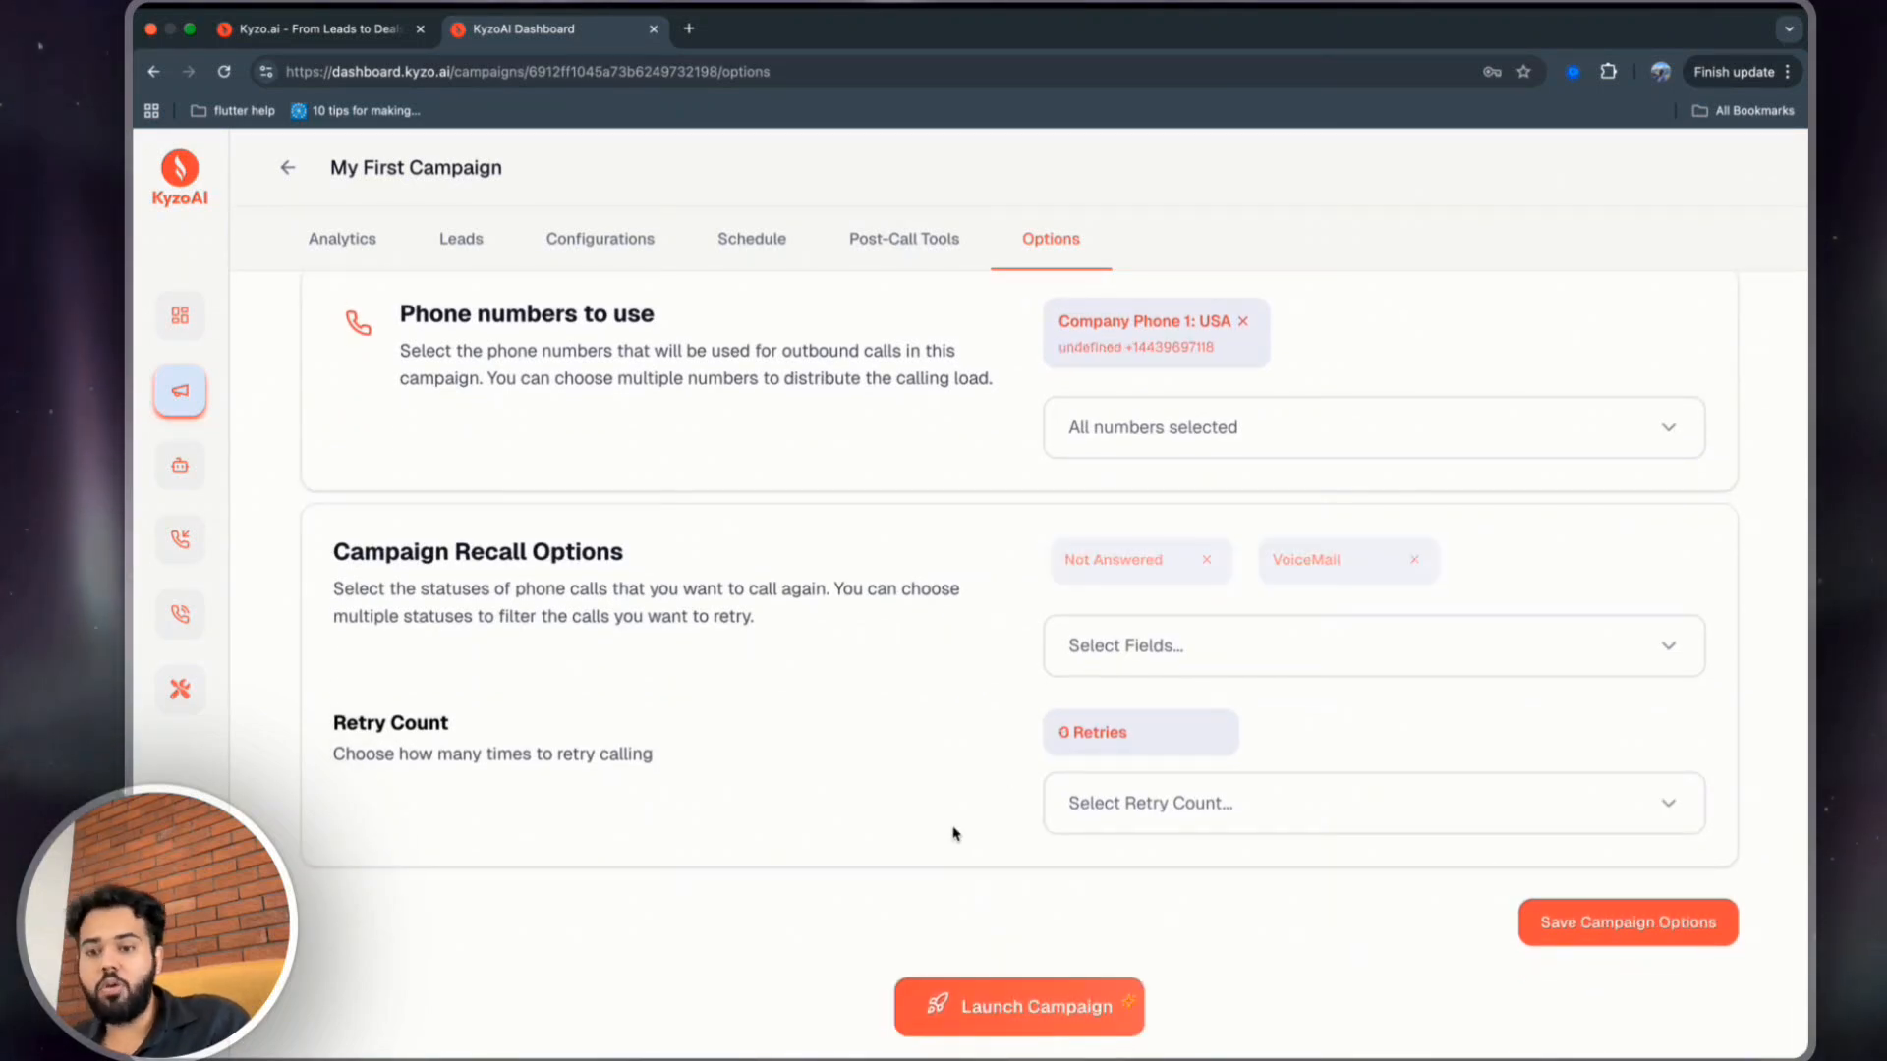
{"action": "left_click", "coordinate": [960, 1004]}
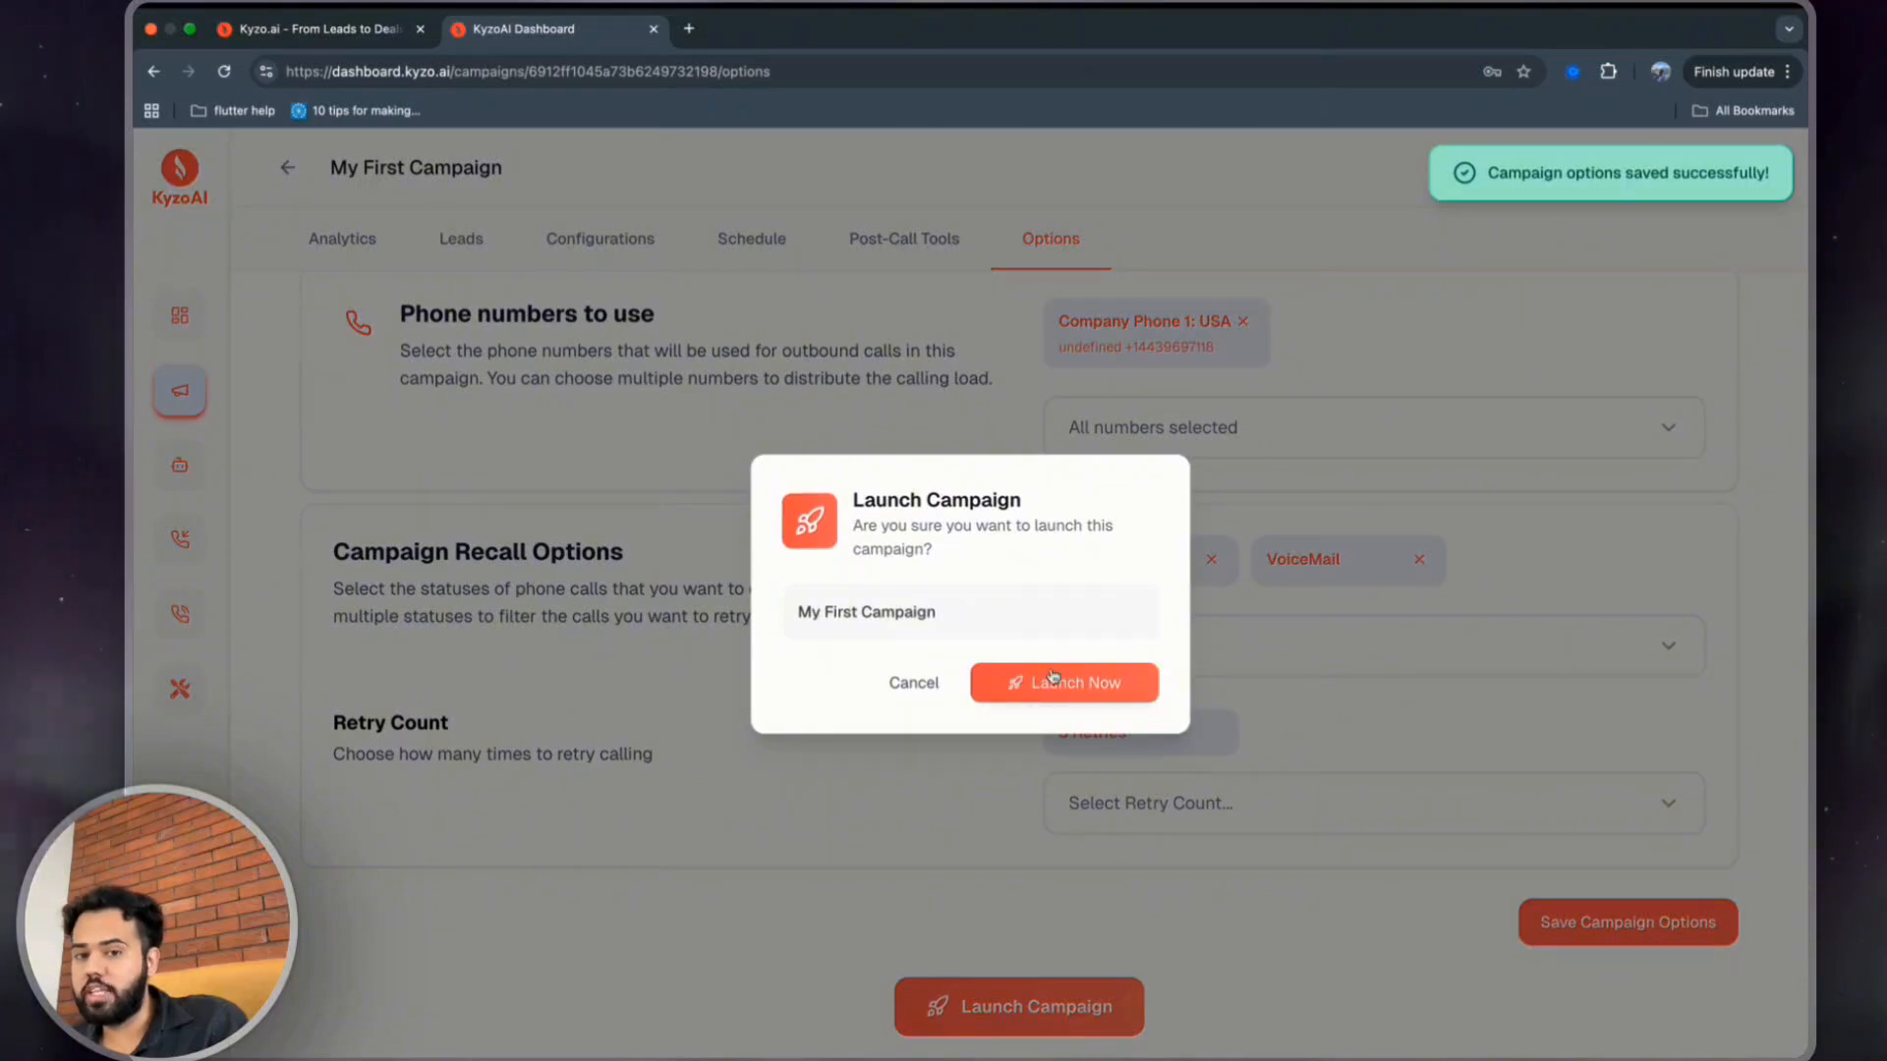